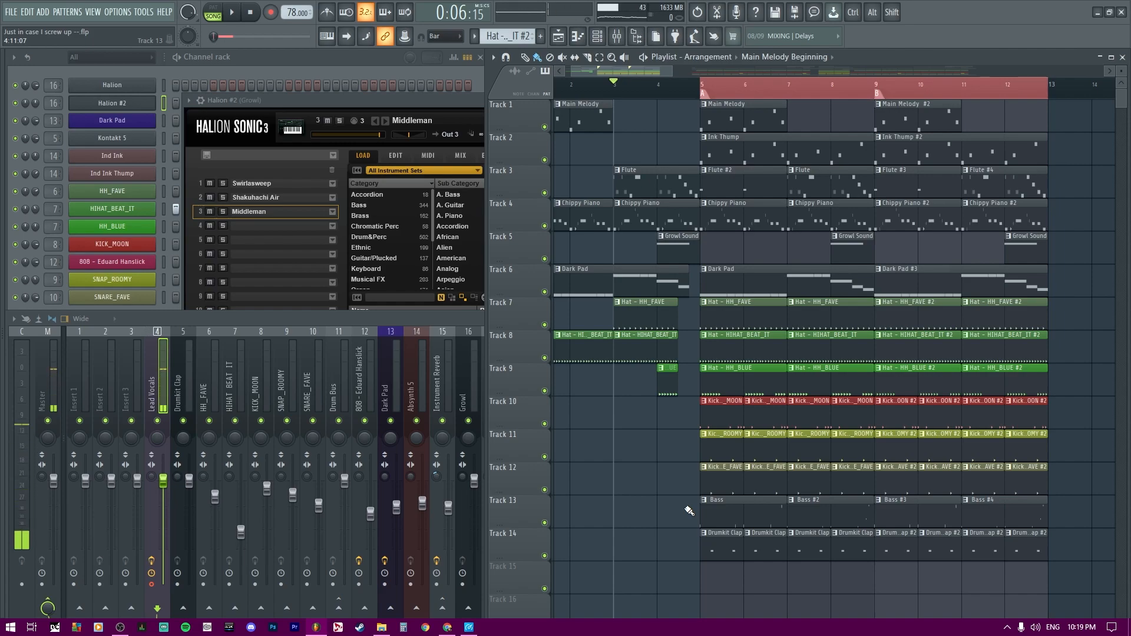
# Step: Play the arrangement with the Lead Vocals mixer track muted, and unmute the track once playback is stopped
pyautogui.click(157, 421)
pyautogui.press('space')
pyautogui.click(683, 270)
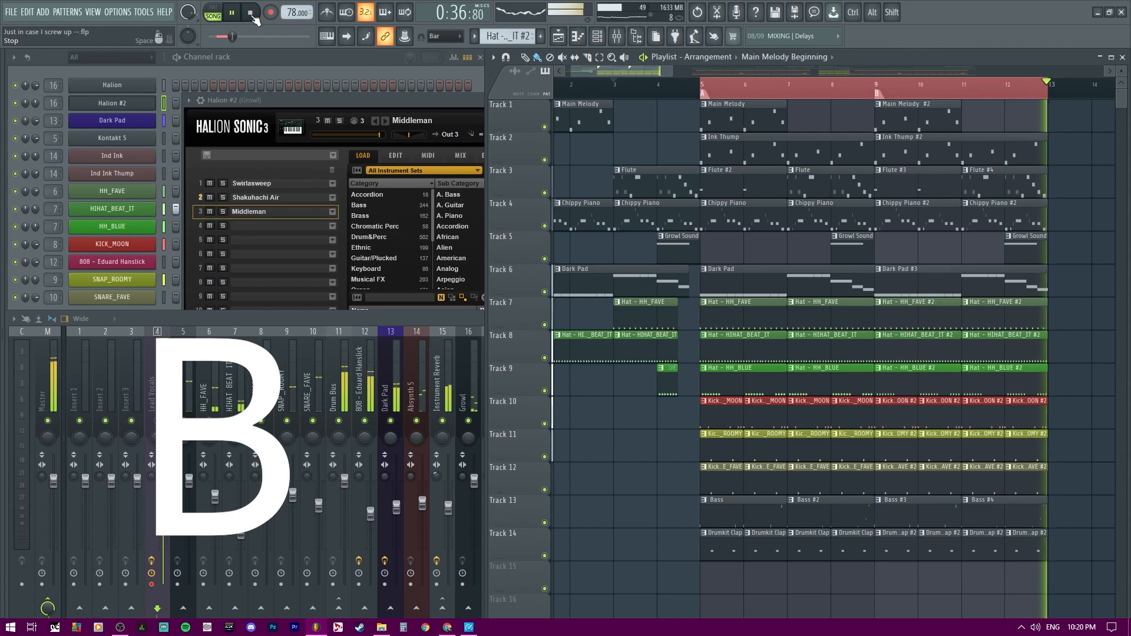
pyautogui.click(255, 17)
pyautogui.click(252, 16)
pyautogui.click(157, 421)
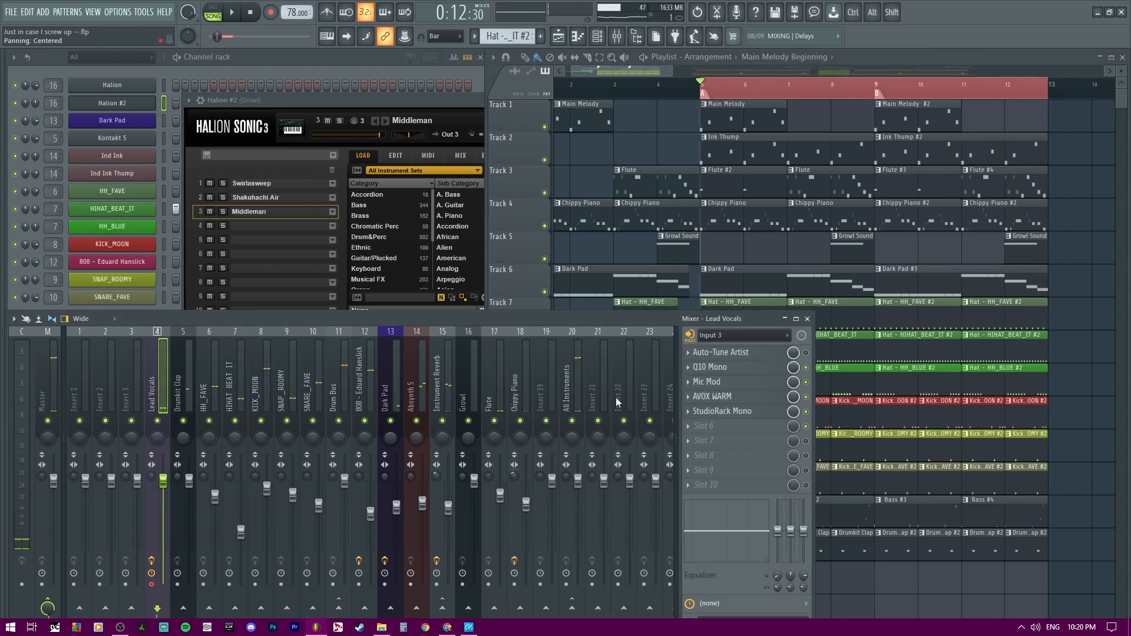
pyautogui.rightClick(1033, 587)
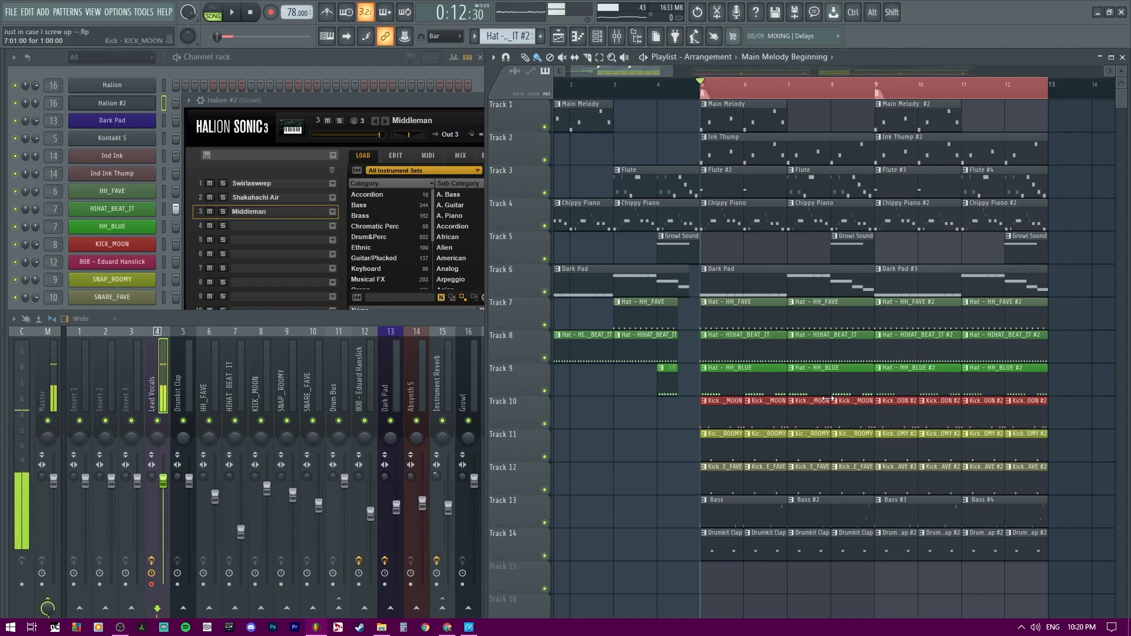
# Step: Open the HIHAT_BEAT_IT clip from the playlist in the piano roll and compare it with the HIHAT_BEAT_IT #2 pattern
pyautogui.moveTo(842, 396); pyautogui.dragTo(760, 489)
pyautogui.scroll(3, 723, 388)
pyautogui.scroll(1, 759, 483)
pyautogui.keyDown('ctrl'); pyautogui.scroll(2, 760, 489); pyautogui.keyUp('ctrl')
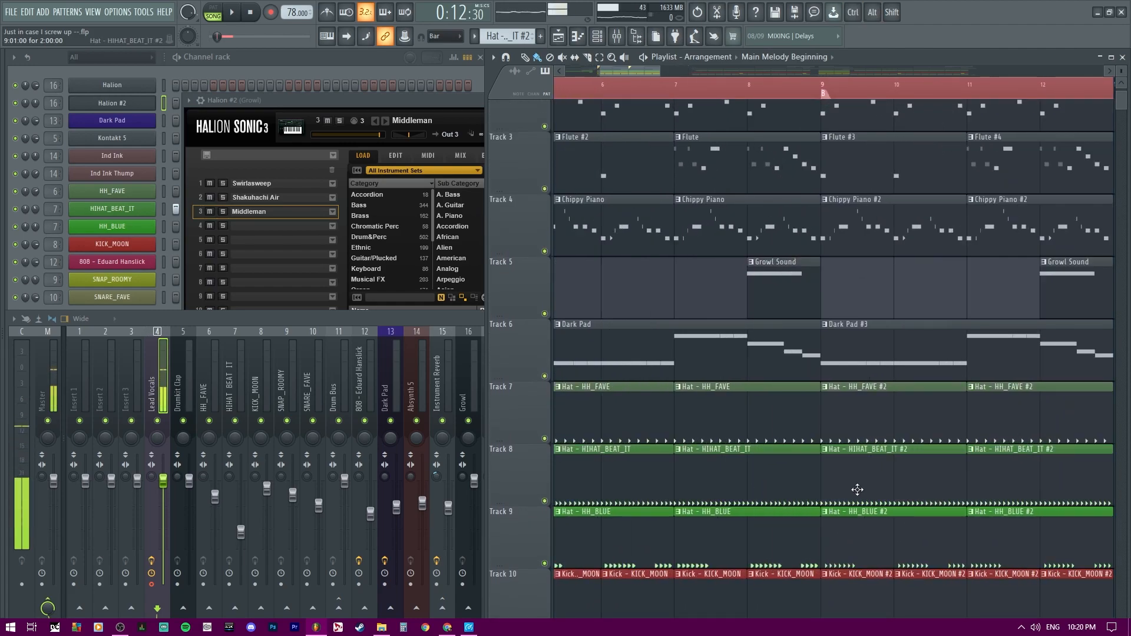
pyautogui.doubleClick(739, 481)
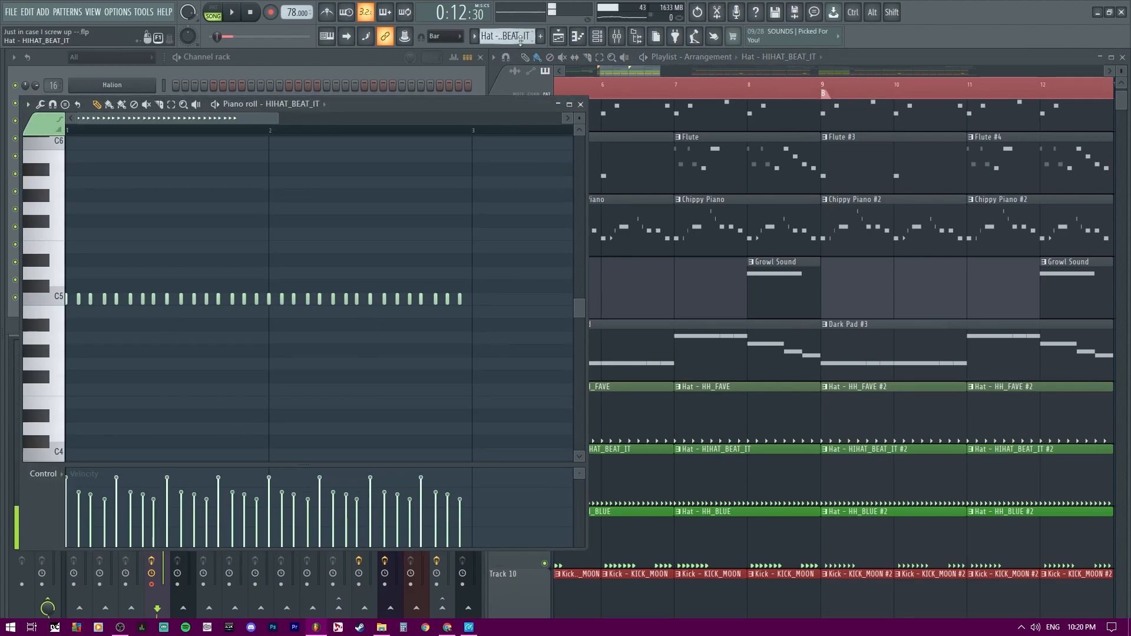
pyautogui.scroll(-1, 519, 40)
pyautogui.scroll(1, 520, 40)
pyautogui.scroll(-1, 519, 40)
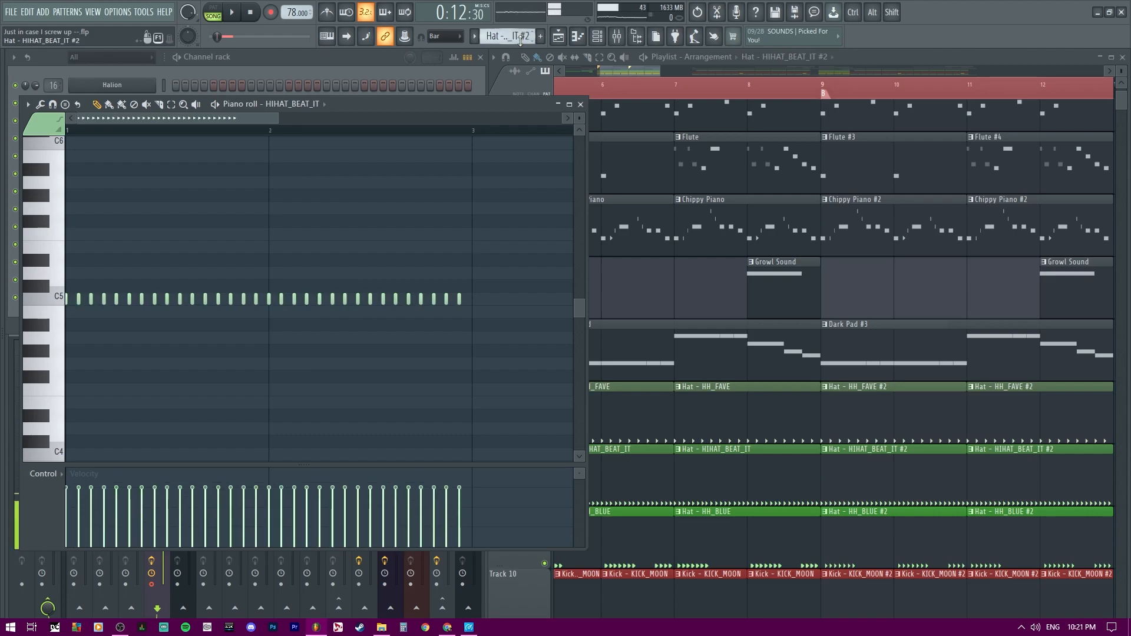
# Step: Set the main snap to 1/4 beat and examine how the HIHAT_BEAT_IT #2 notes line up with the grid
pyautogui.click(445, 36)
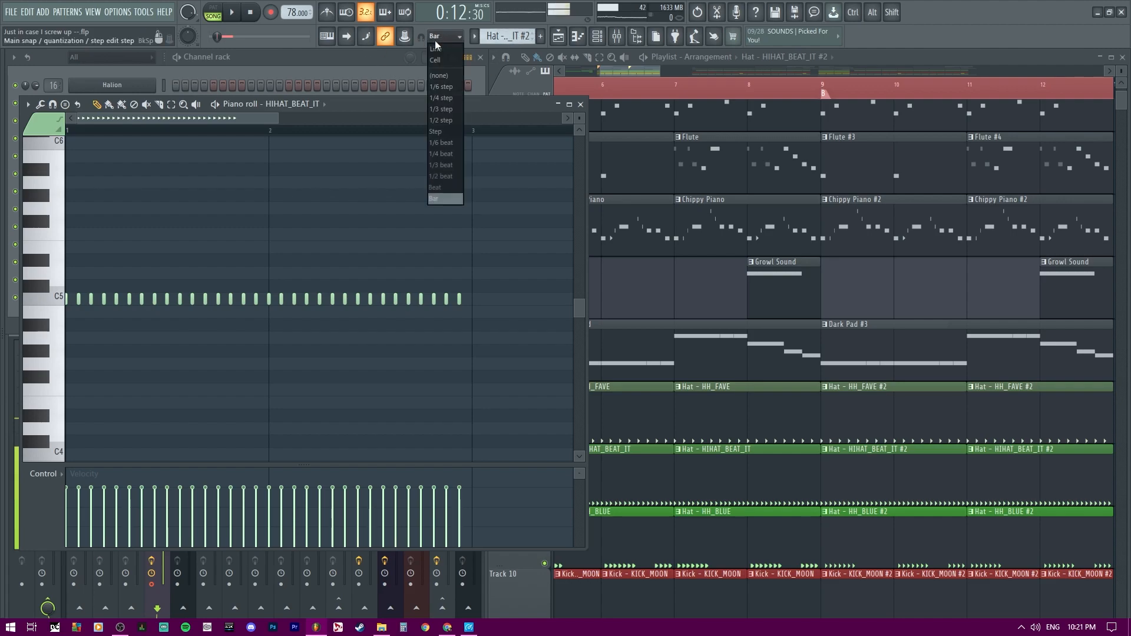
pyautogui.click(441, 154)
pyautogui.scroll(-3, 244, 281)
pyautogui.scroll(1, 245, 281)
pyautogui.keyDown('ctrl'); pyautogui.rightClick(244, 281); pyautogui.keyUp('ctrl')
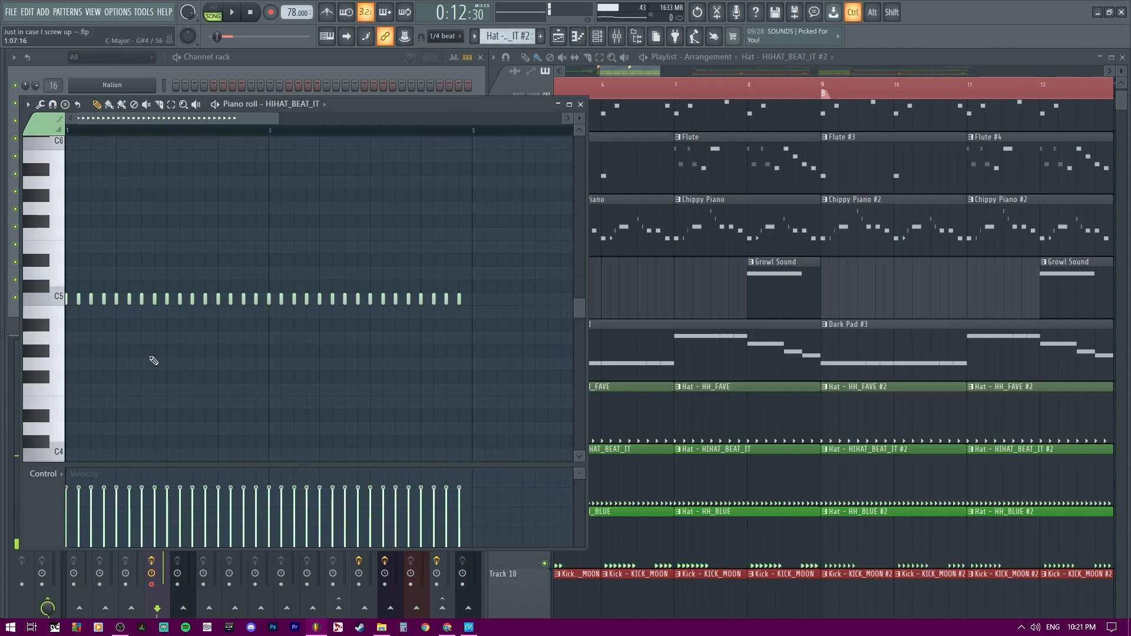
pyautogui.scroll(3, 141, 348)
pyautogui.moveTo(133, 340); pyautogui.dragTo(505, 376)
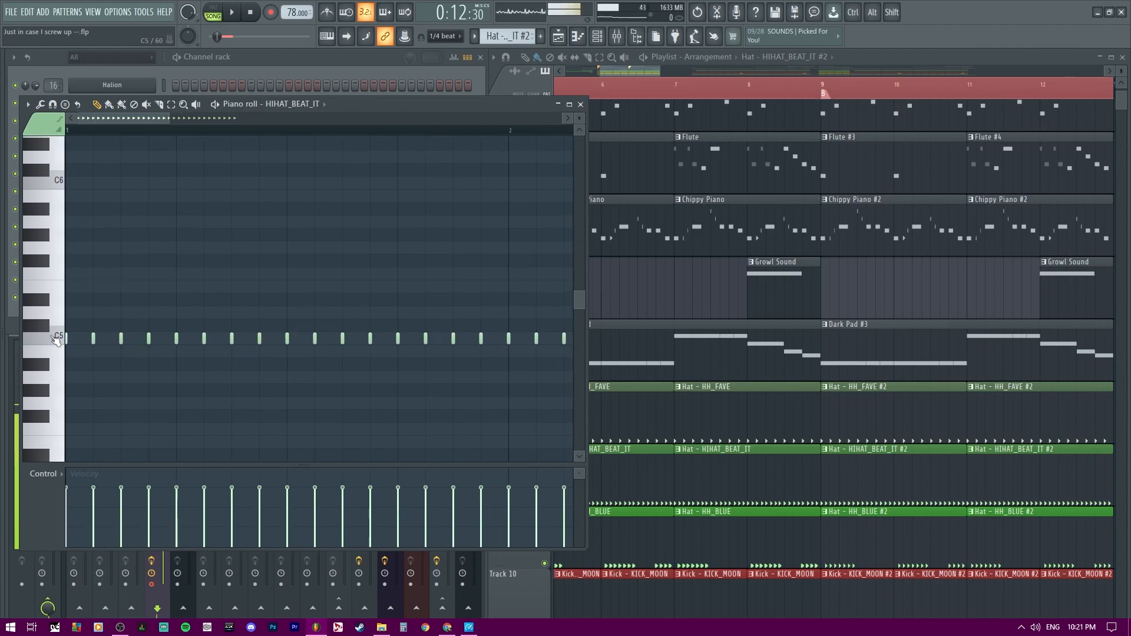
pyautogui.click(66, 339)
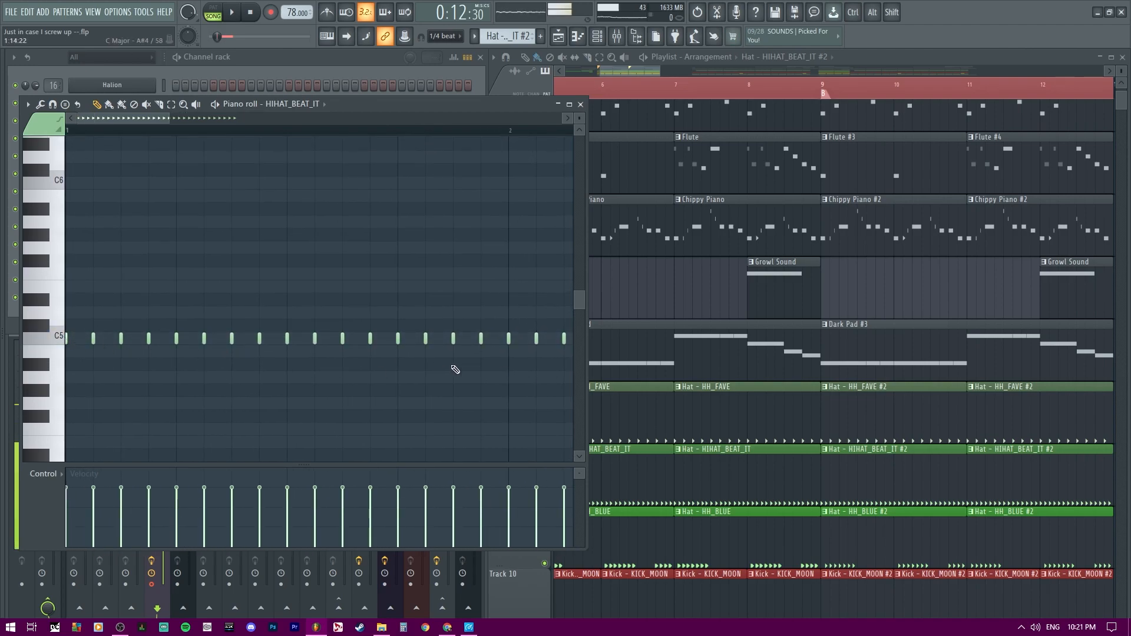
pyautogui.moveTo(455, 369); pyautogui.dragTo(225, 337)
pyautogui.moveTo(459, 355); pyautogui.dragTo(221, 366)
pyautogui.moveTo(130, 256); pyautogui.dragTo(433, 160)
# Step: Switch to the HIHAT_BEAT_IT pattern and examine the timing of its C5 notes against the grid lines up close
pyautogui.press('KP_Subtract')
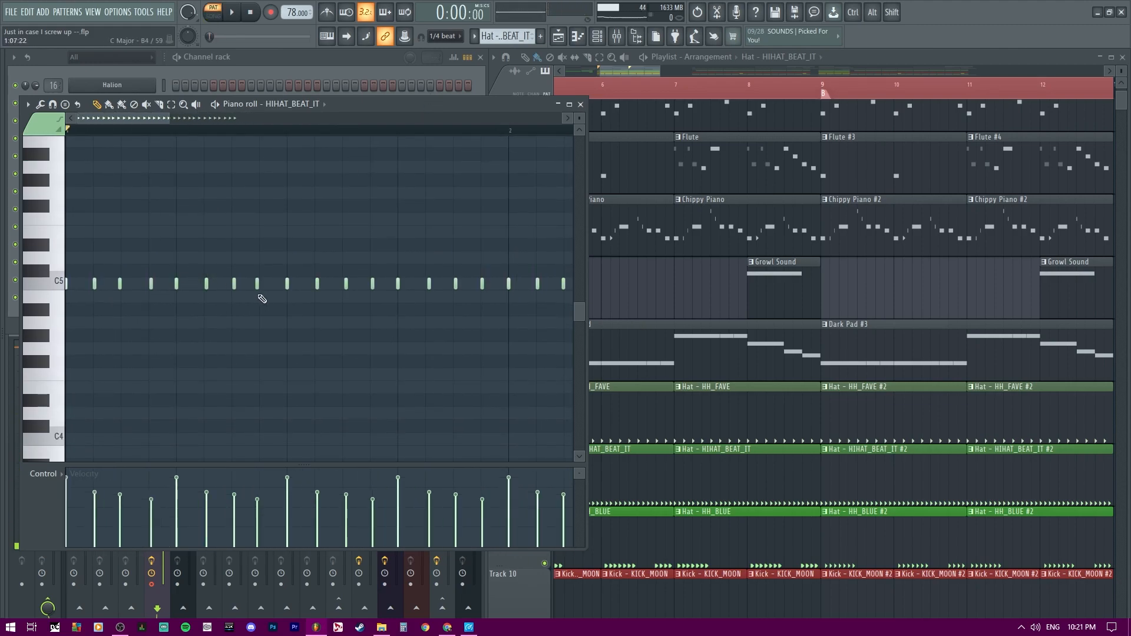
pyautogui.scroll(3, 116, 289)
pyautogui.moveTo(247, 300); pyautogui.dragTo(348, 326)
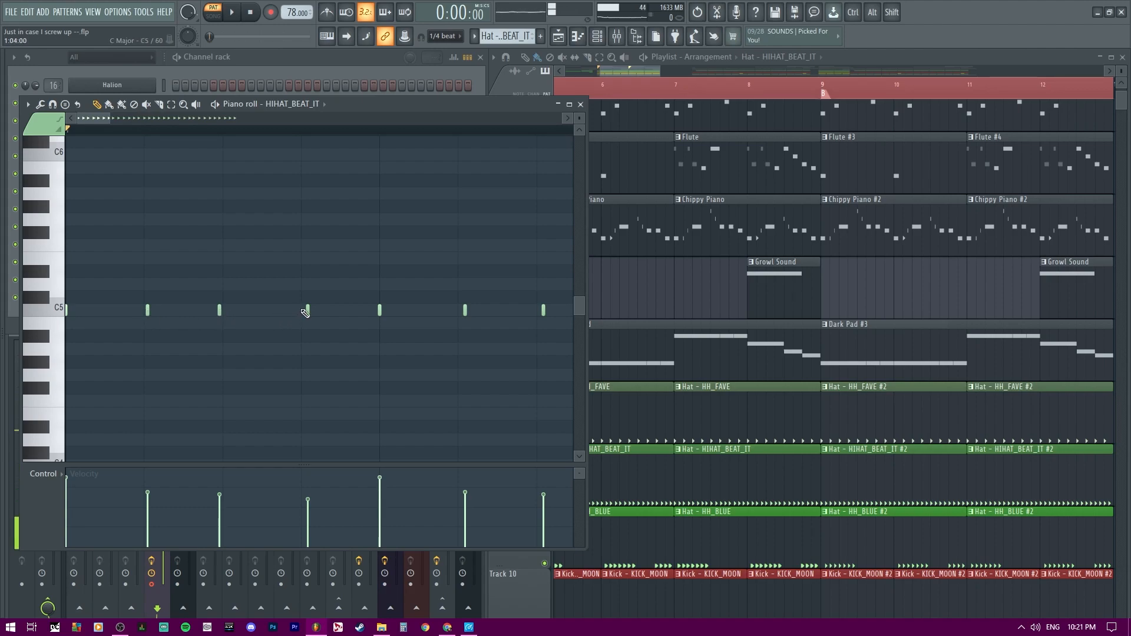
pyautogui.moveTo(379, 318); pyautogui.dragTo(164, 324)
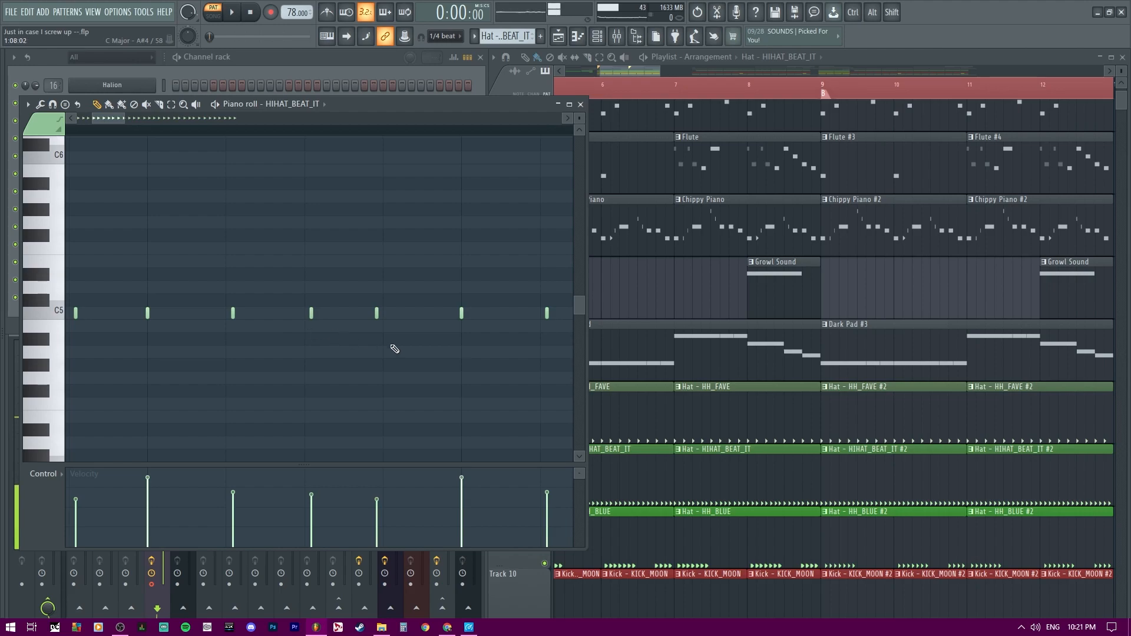
pyautogui.scroll(-4, 290, 331)
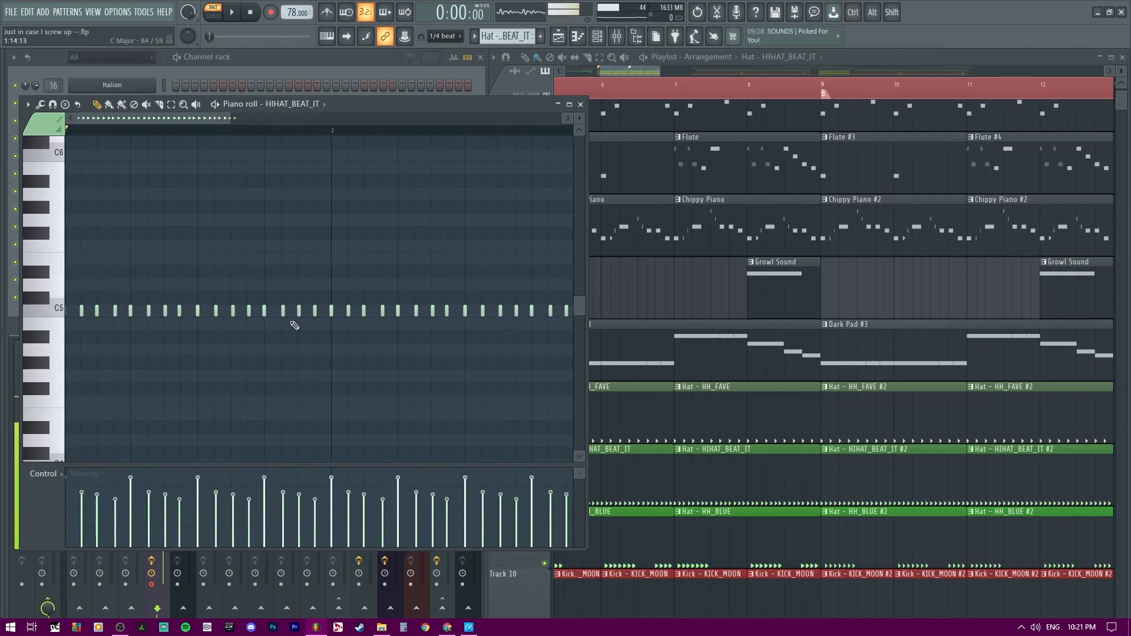
pyautogui.scroll(-1, 257, 317)
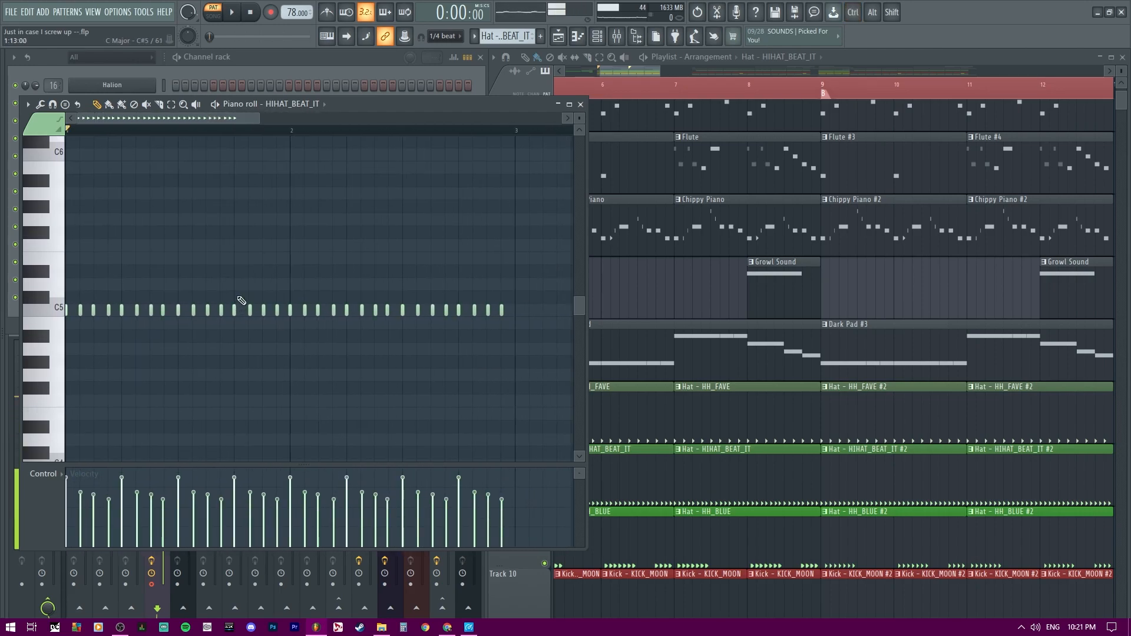
# Step: Maximize the piano roll and compare the note timing and velocities of the HIHAT_BEAT_IT and HIHAT_BEAT_IT #2 patterns
pyautogui.doubleClick(393, 109)
pyautogui.scroll(2, 269, 310)
pyautogui.scroll(-2, 270, 310)
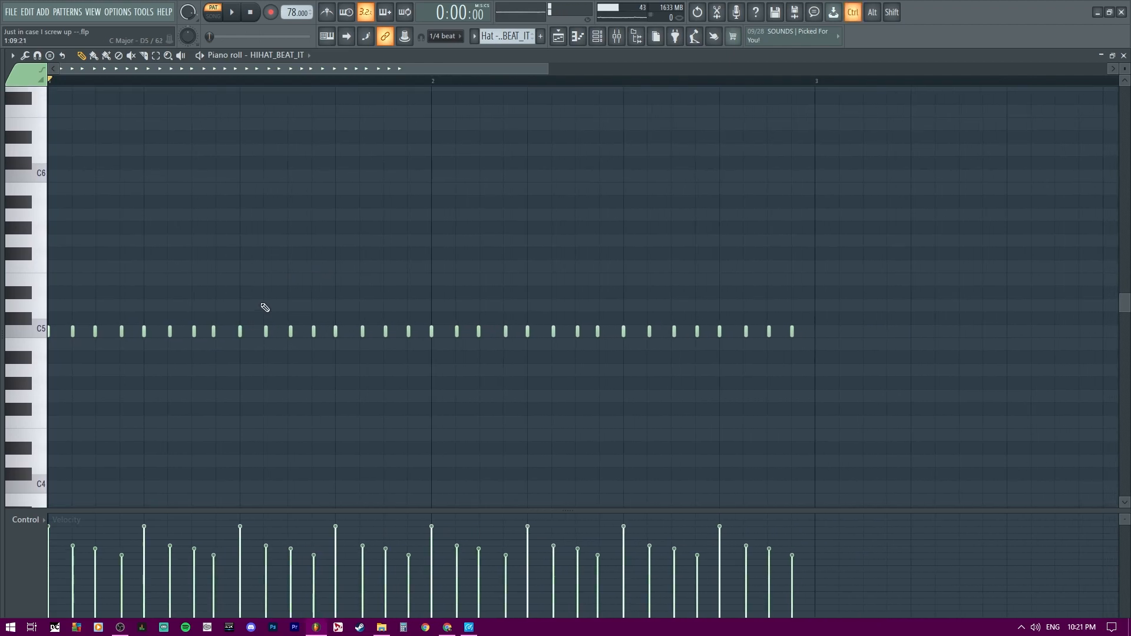
pyautogui.scroll(-1, 242, 311)
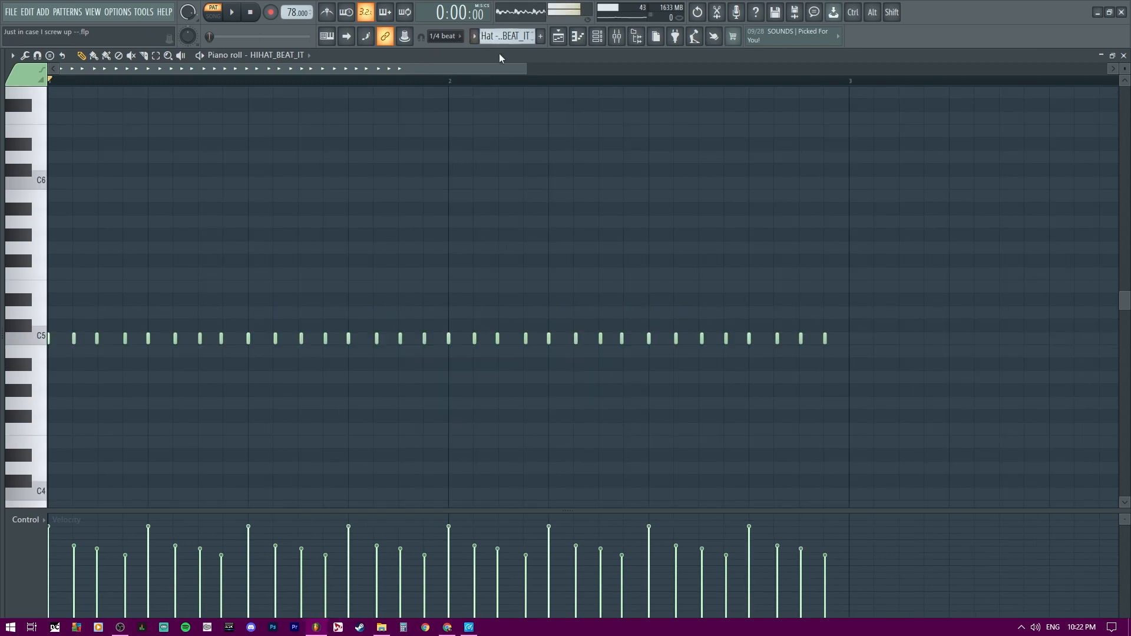
pyautogui.scroll(1, 503, 41)
pyautogui.scroll(-1, 503, 42)
pyautogui.scroll(-1, 503, 42)
pyautogui.scroll(1, 503, 42)
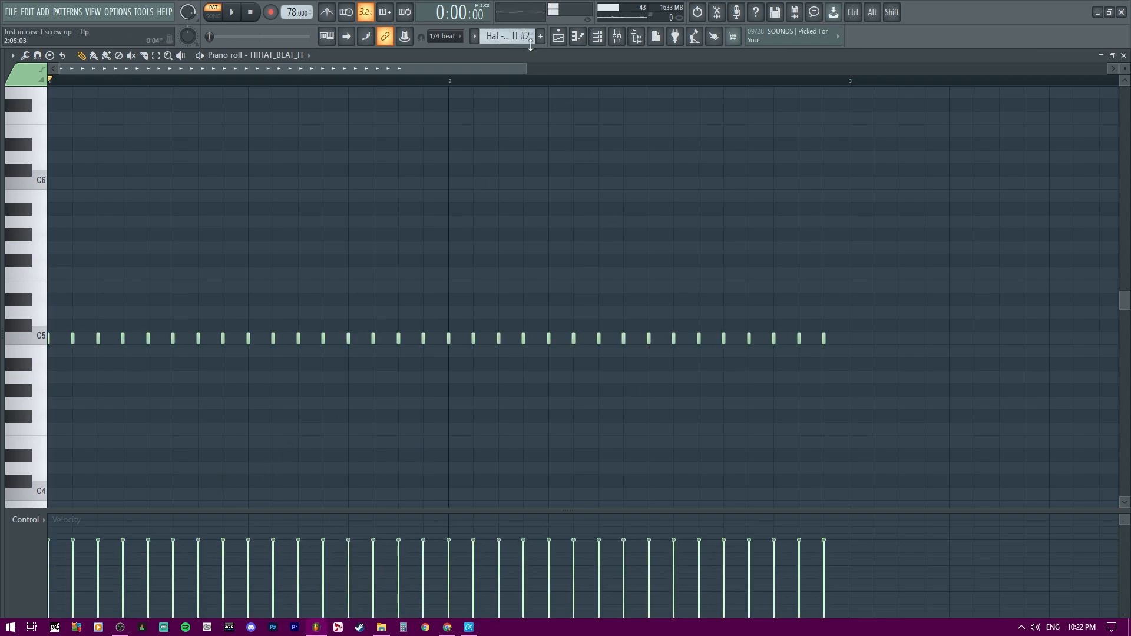
pyautogui.scroll(-1, 516, 40)
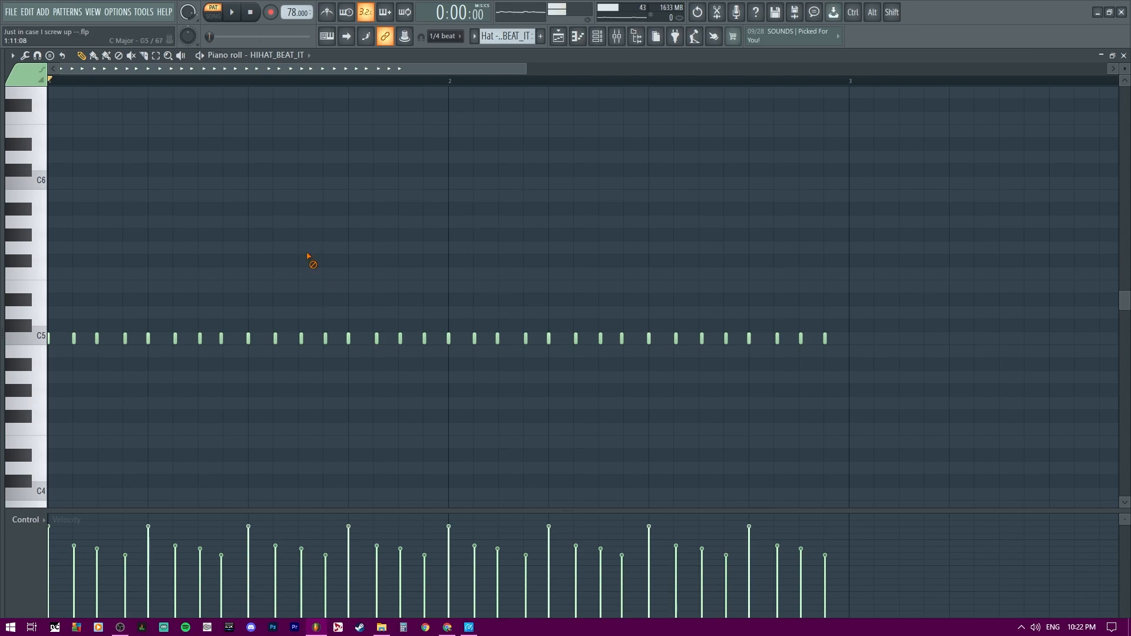
# Step: Play the HIHAT_BEAT_IT and HIHAT_BEAT_IT #2 patterns in turn to compare how they sound
pyautogui.press('space')
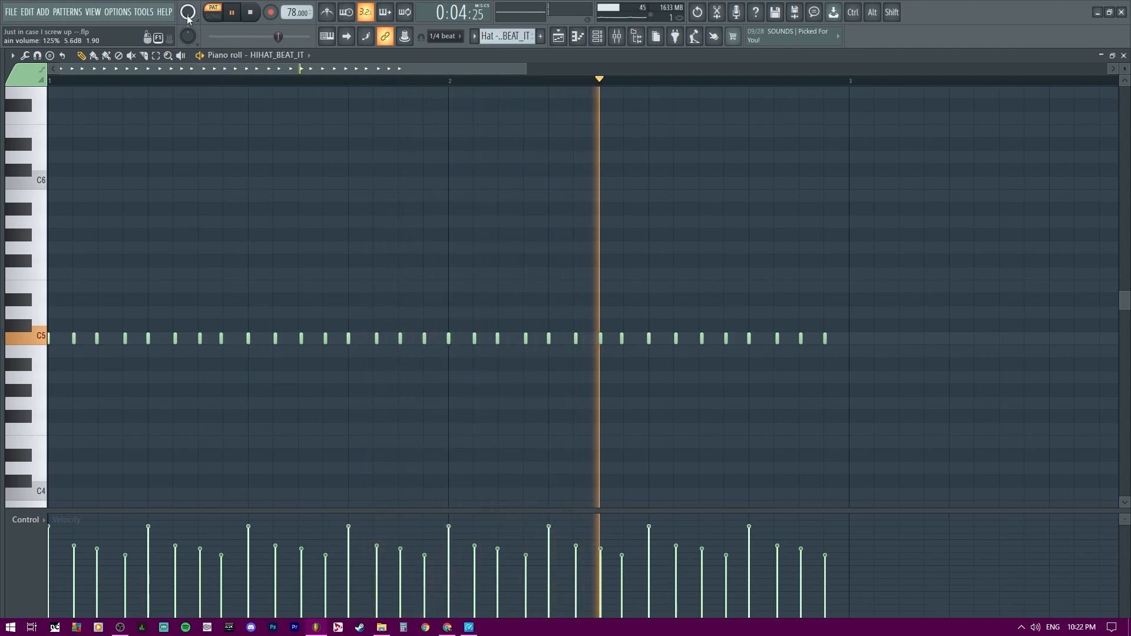
pyautogui.press('space')
pyautogui.scroll(1, 508, 36)
pyautogui.scroll(-2, 507, 36)
pyautogui.press('space')
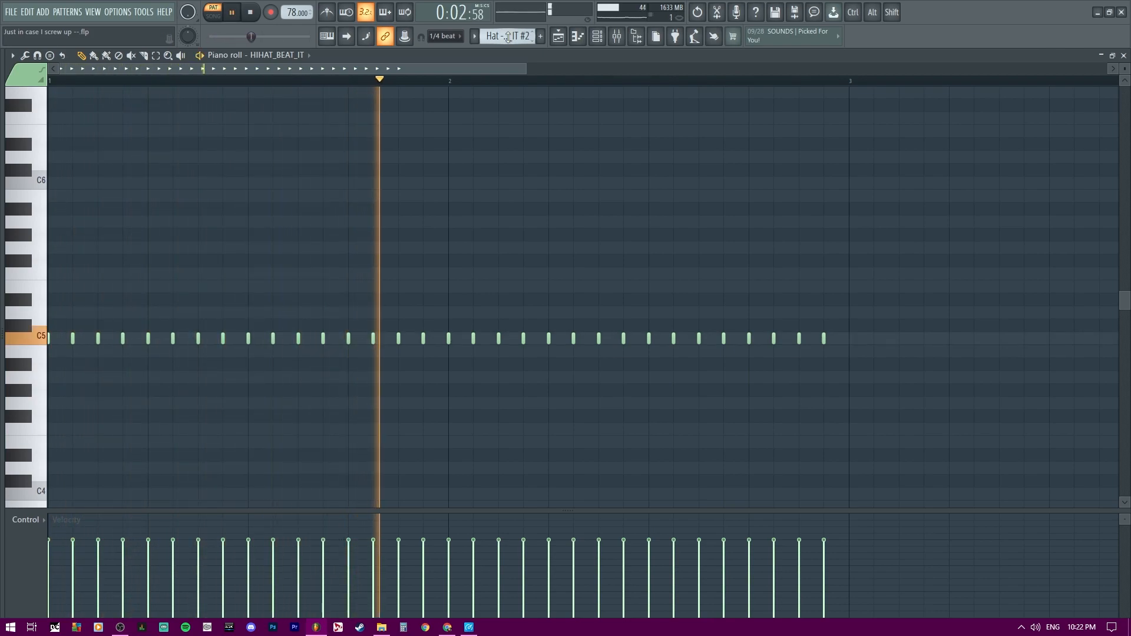
pyautogui.press('space')
pyautogui.scroll(1, 506, 40)
pyautogui.press('space')
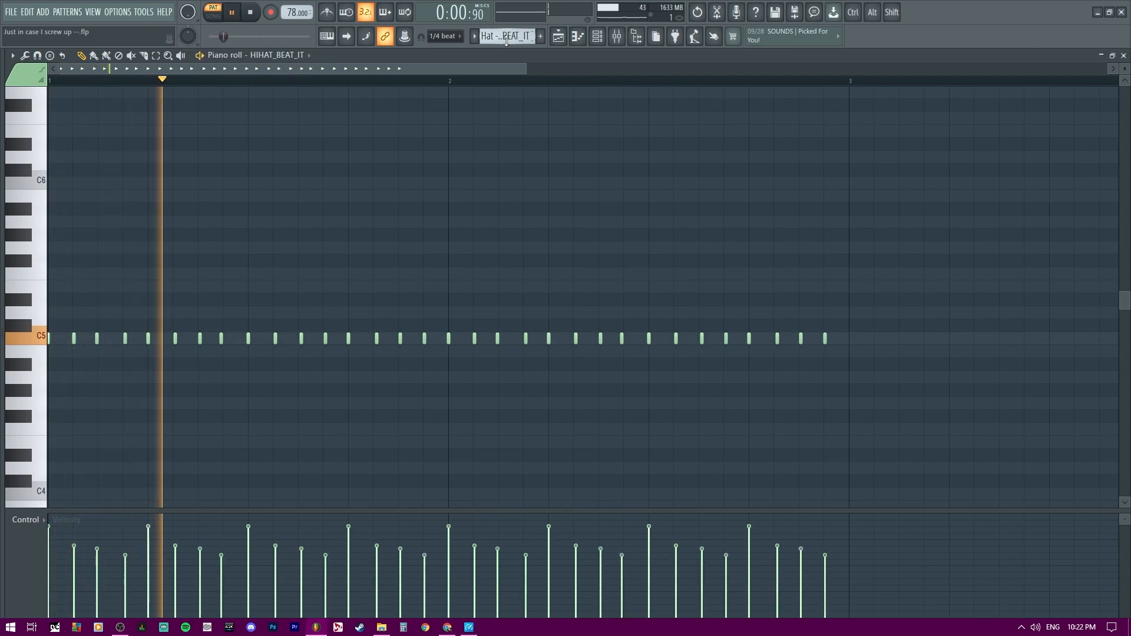
pyautogui.press('space')
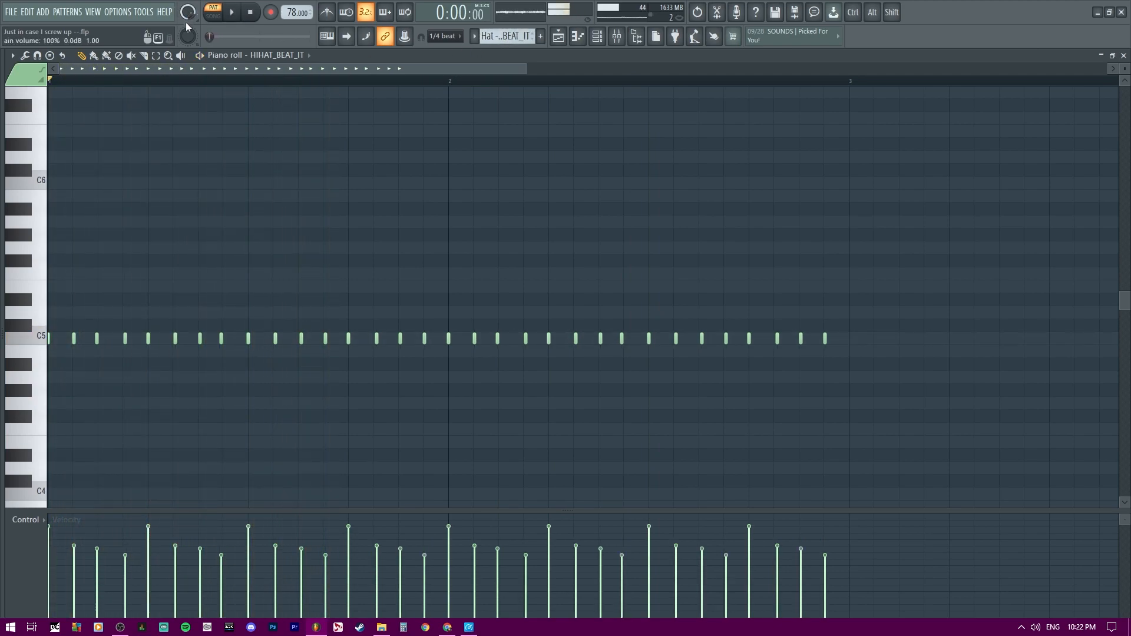
pyautogui.scroll(-2, 278, 236)
pyautogui.scroll(4, 293, 214)
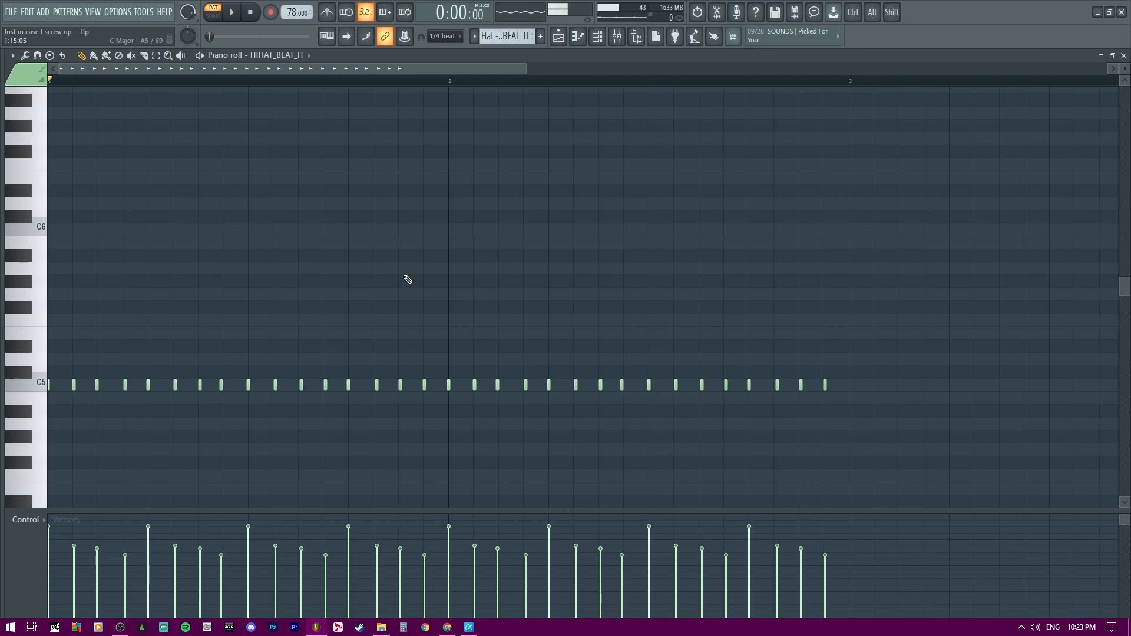
# Step: Restore the piano roll to its smaller size and compare the note velocities of Main Melody and Main Melody #2
pyautogui.doubleClick(401, 56)
pyautogui.moveTo(808, 216); pyautogui.dragTo(709, 337)
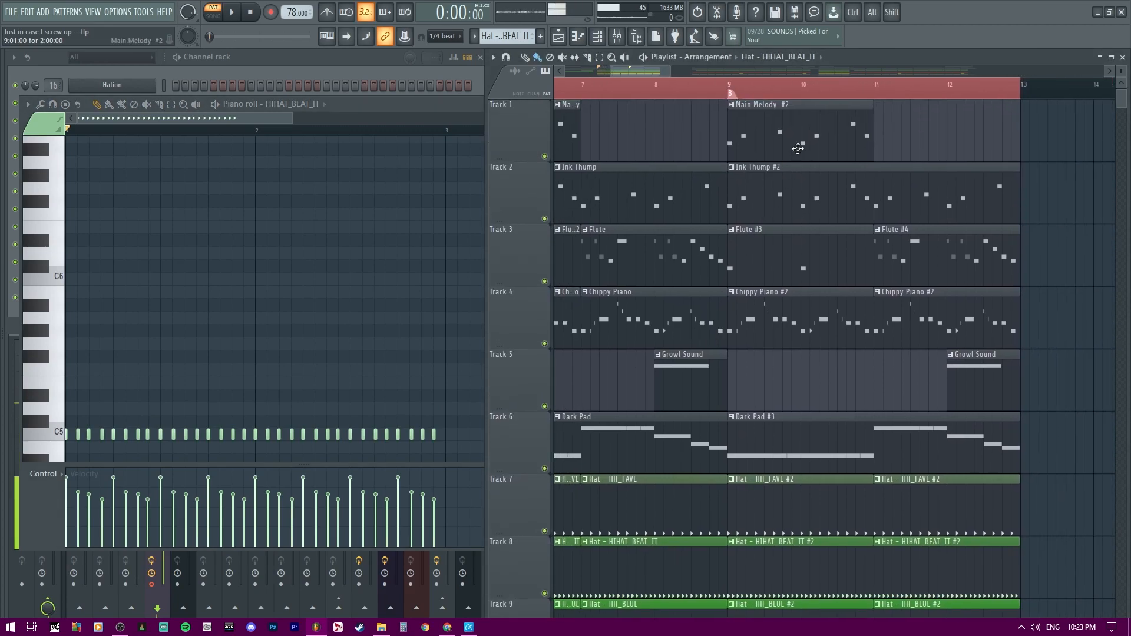
pyautogui.doubleClick(798, 148)
pyautogui.moveTo(678, 146); pyautogui.dragTo(780, 141)
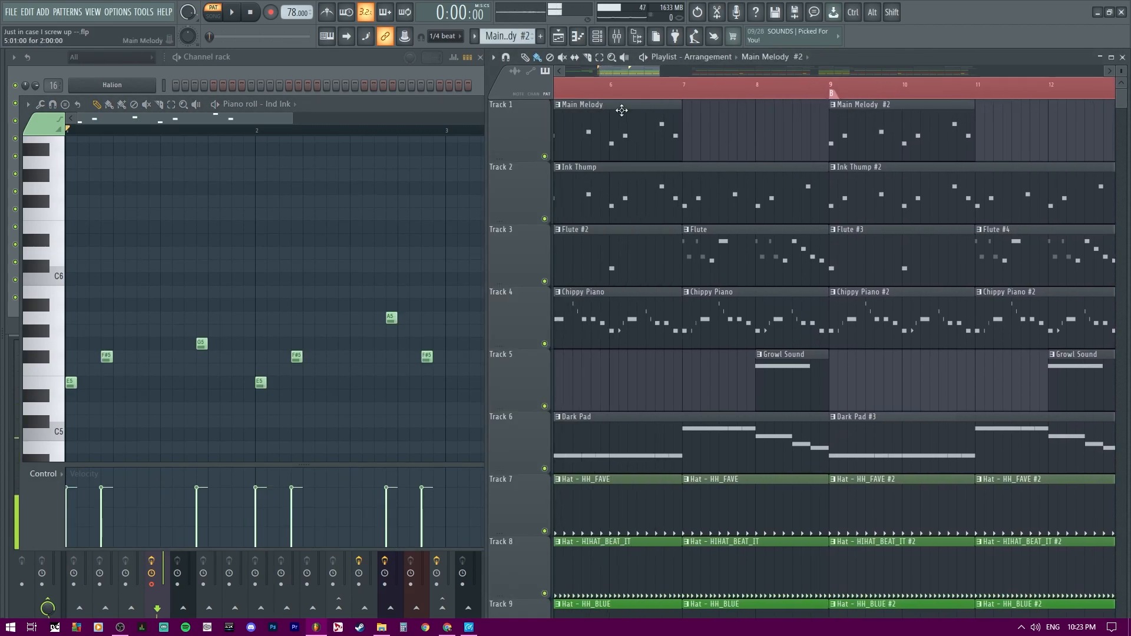
pyautogui.doubleClick(622, 109)
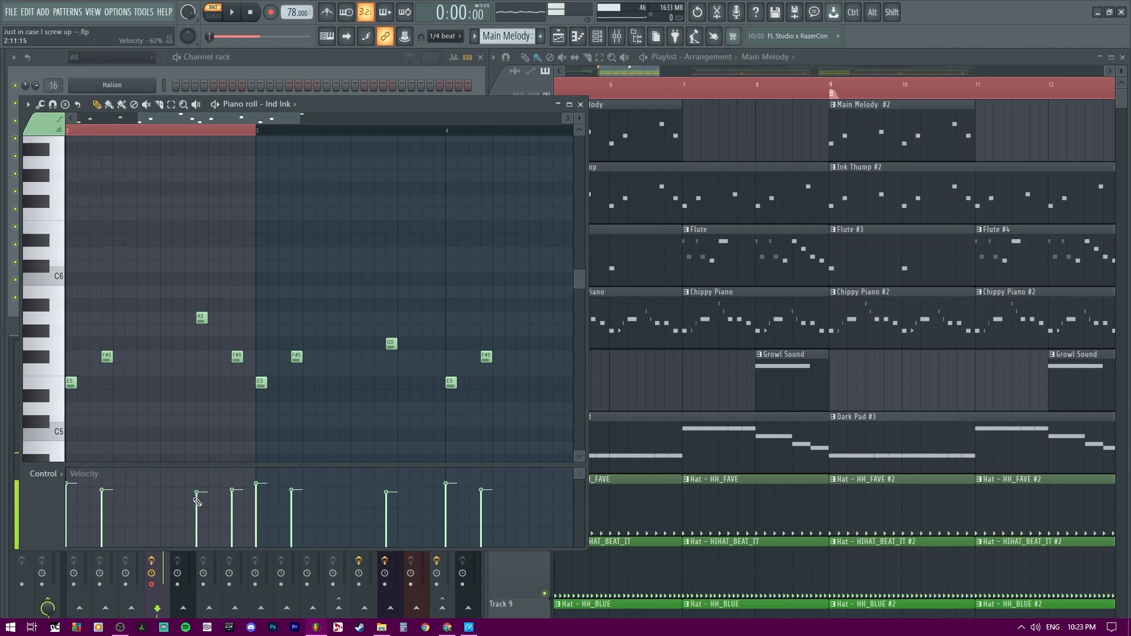
pyautogui.doubleClick(905, 122)
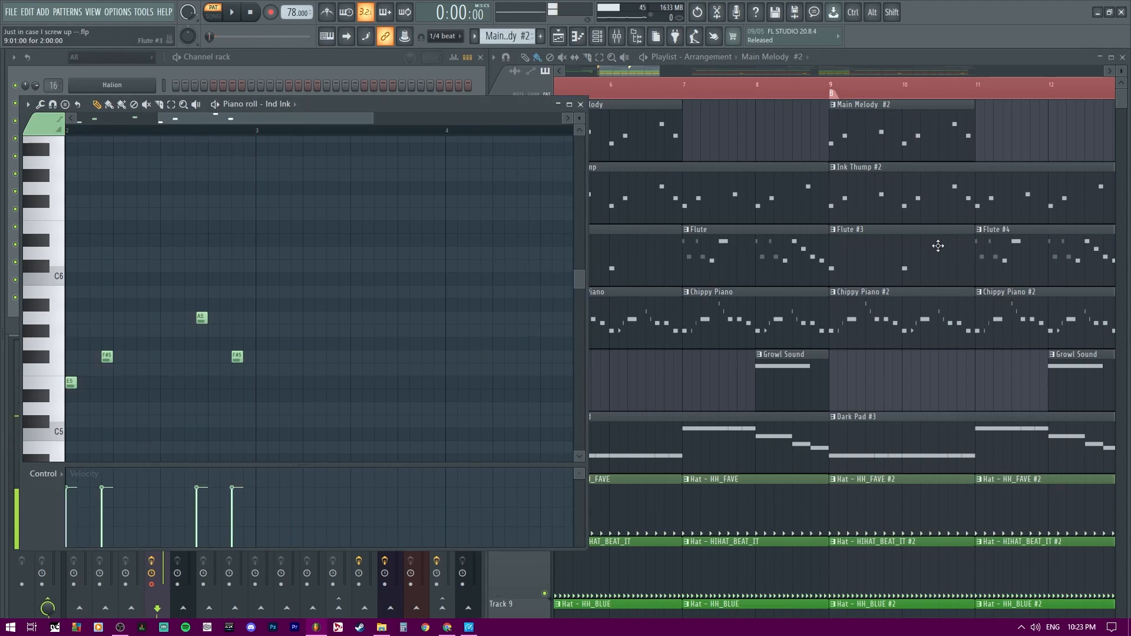
# Step: Examine the note velocities of the Ink Thump, Chippy Piano and Dark Pad clips in the piano roll
pyautogui.doubleClick(737, 188)
pyautogui.moveTo(249, 324); pyautogui.dragTo(497, 300)
pyautogui.moveTo(237, 404); pyautogui.dragTo(234, 379)
pyautogui.moveTo(280, 119); pyautogui.dragTo(422, 118)
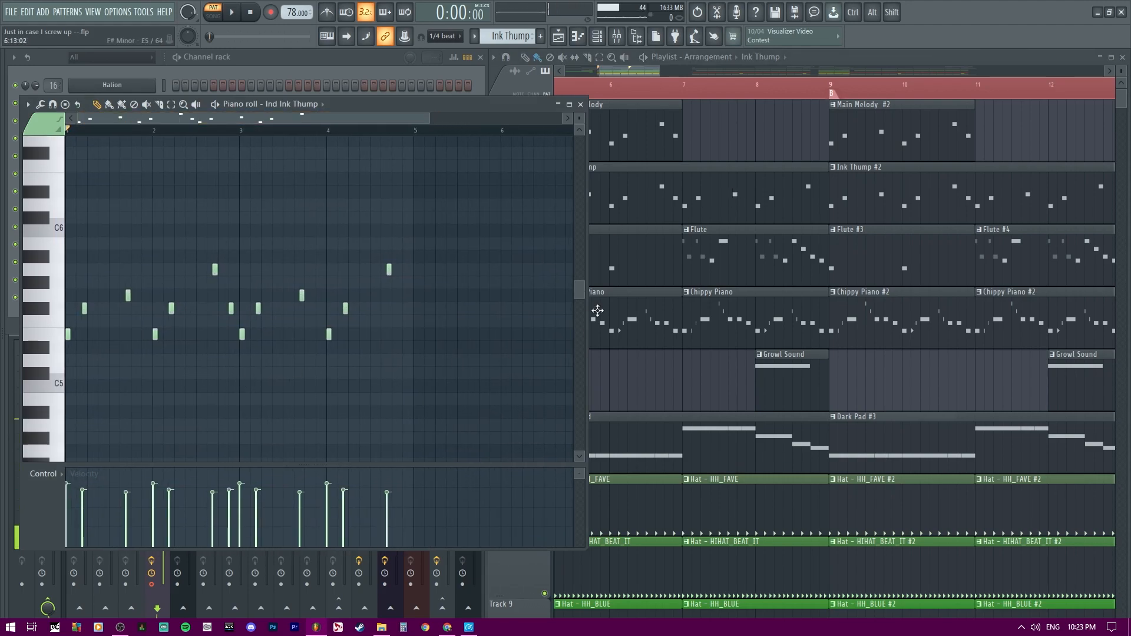
pyautogui.doubleClick(630, 330)
pyautogui.click(917, 319)
pyautogui.doubleClick(917, 318)
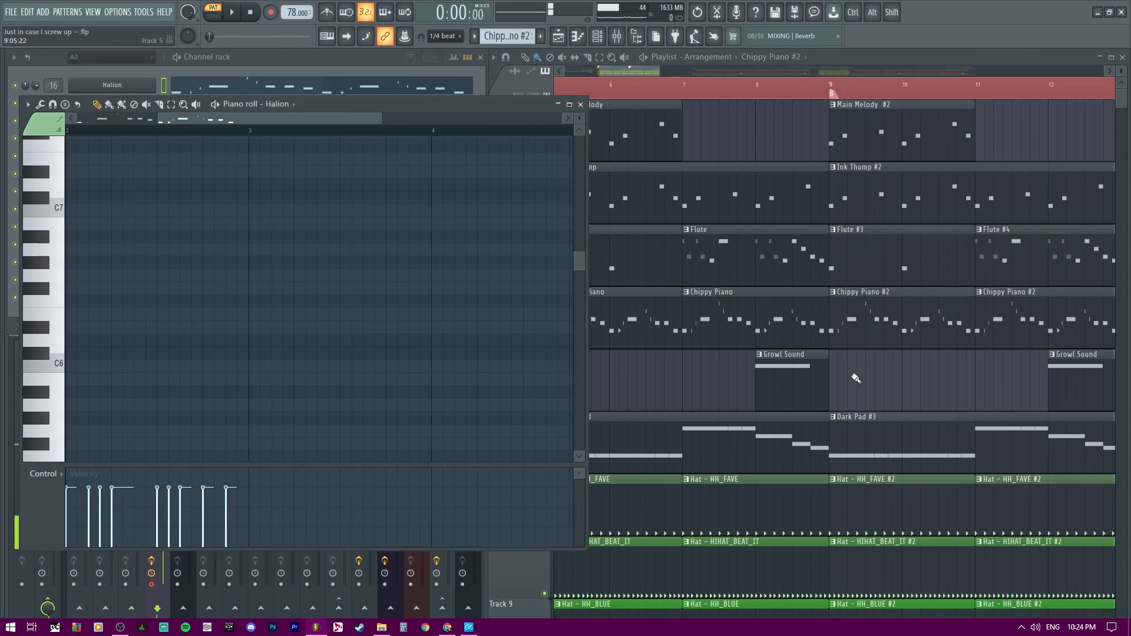
pyautogui.click(781, 438)
pyautogui.click(929, 434)
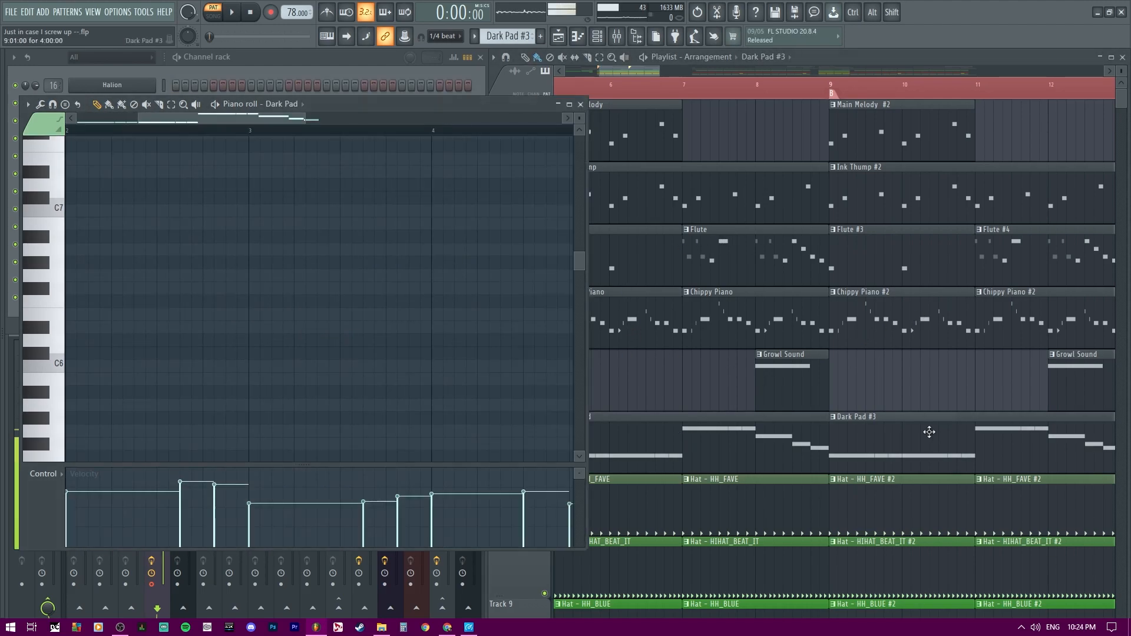
# Step: Open the HH_BLUE #2 hi-hat clip in a maximized piano roll and bring its C5 notes into view
pyautogui.moveTo(841, 456); pyautogui.dragTo(883, 216)
pyautogui.click(910, 389)
pyautogui.moveTo(354, 412); pyautogui.dragTo(429, 432)
pyautogui.moveTo(268, 247); pyautogui.dragTo(300, 323)
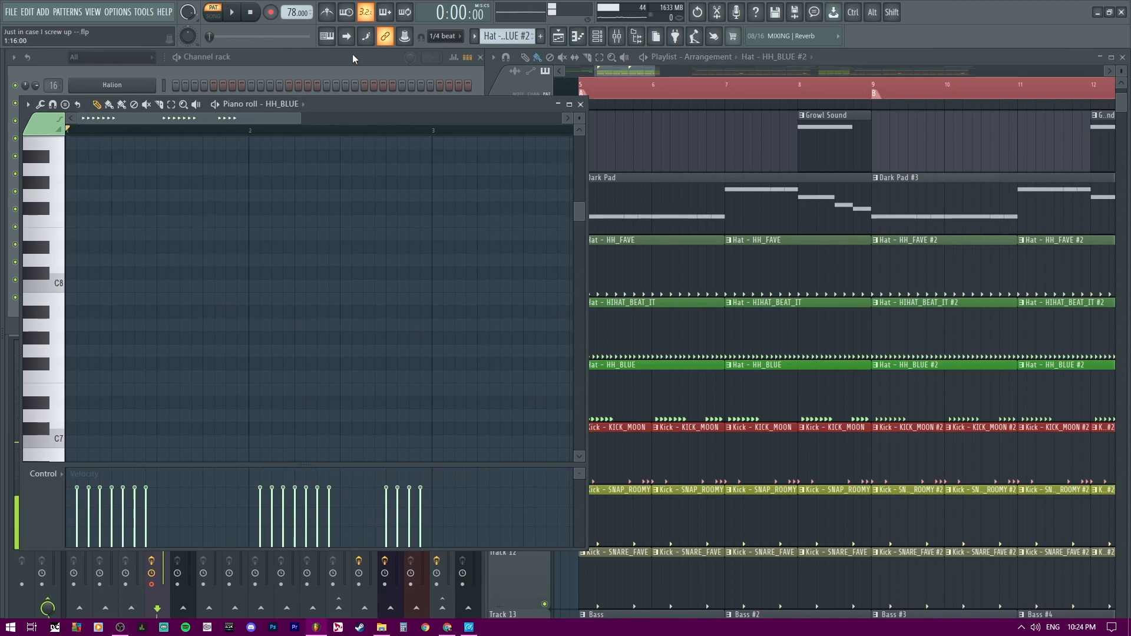
pyautogui.doubleClick(363, 104)
pyautogui.scroll(-10, 434, 380)
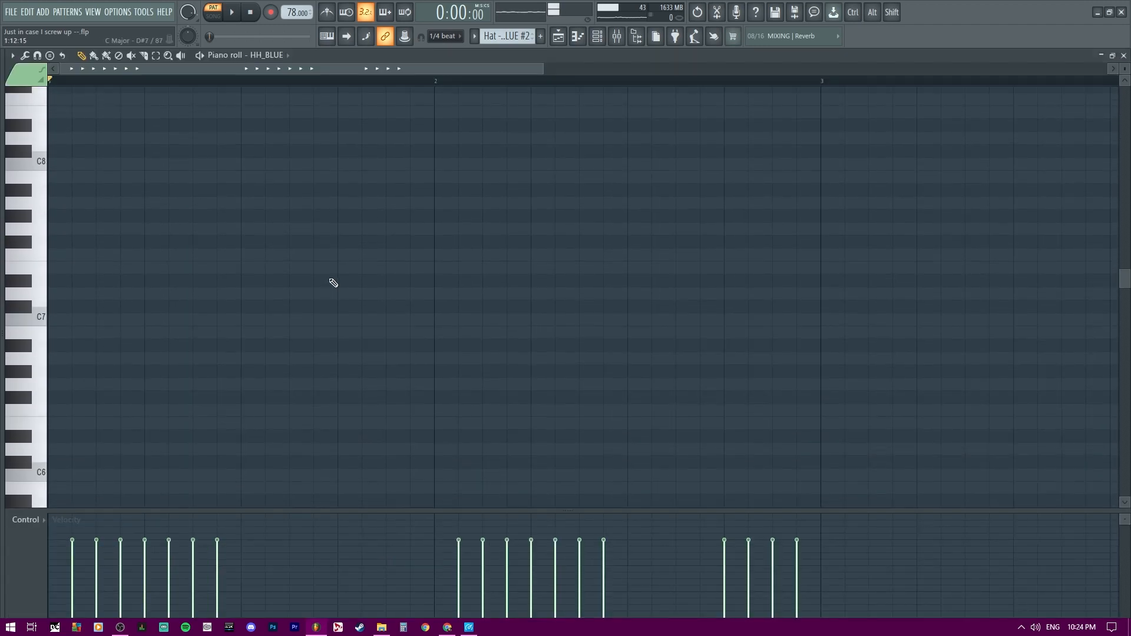
# Step: Play the HH_BLUE #2 pattern, stop it, and switch to the HH_BLUE pattern for comparison
pyautogui.click(232, 12)
pyautogui.click(249, 12)
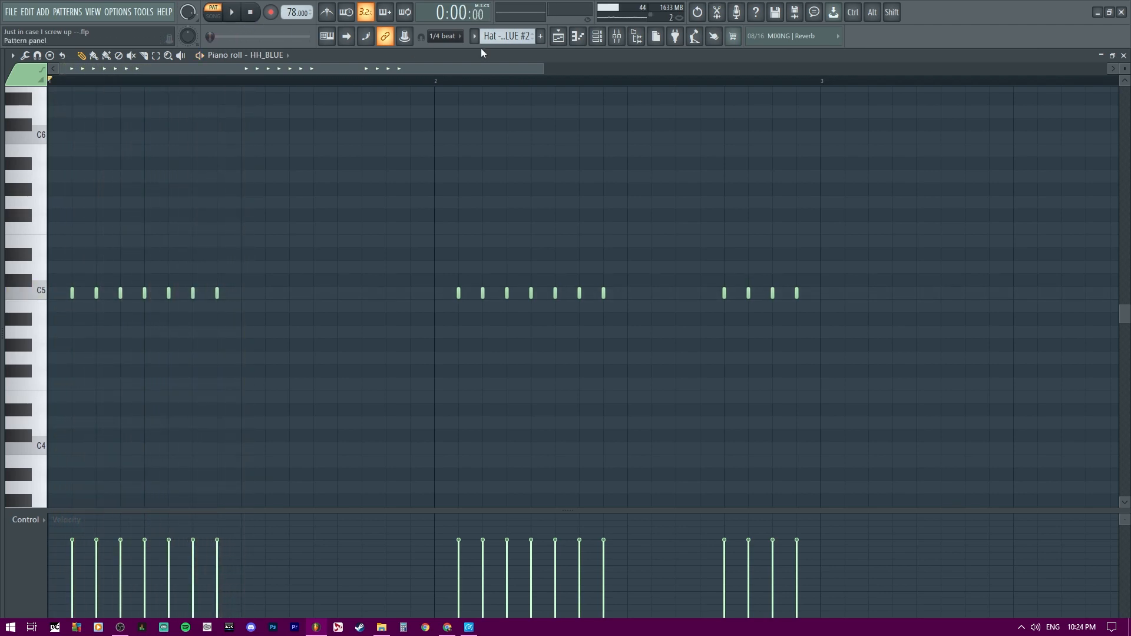
pyautogui.scroll(1, 500, 37)
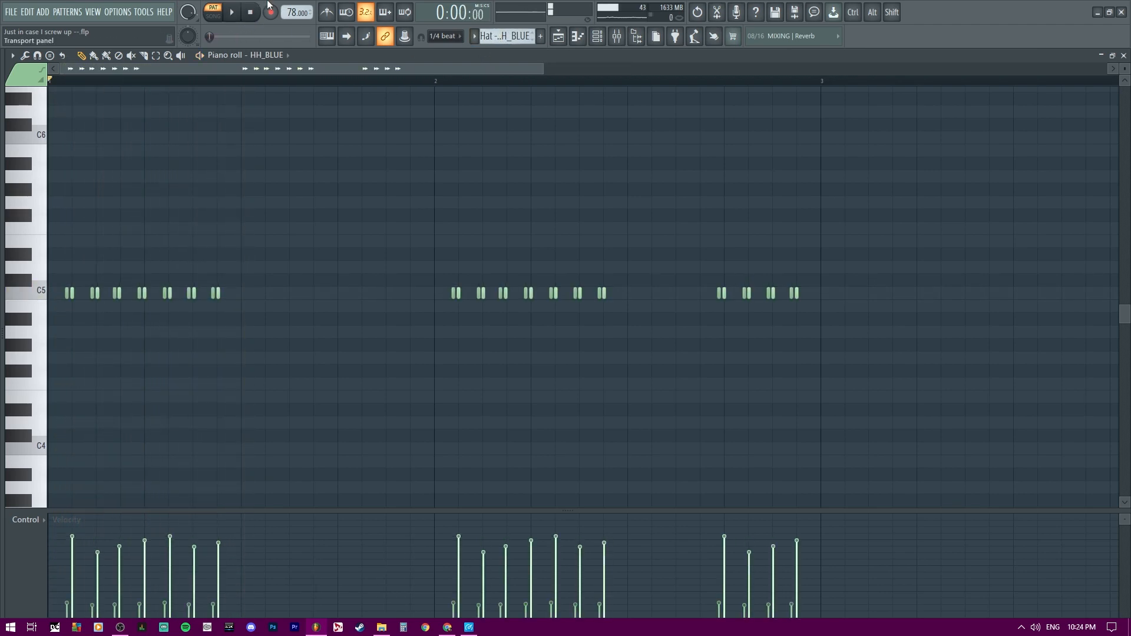
# Step: Play the HH_BLUE pattern, stop it, and inspect the spacing and velocities of its paired C5 notes up close
pyautogui.click(242, 15)
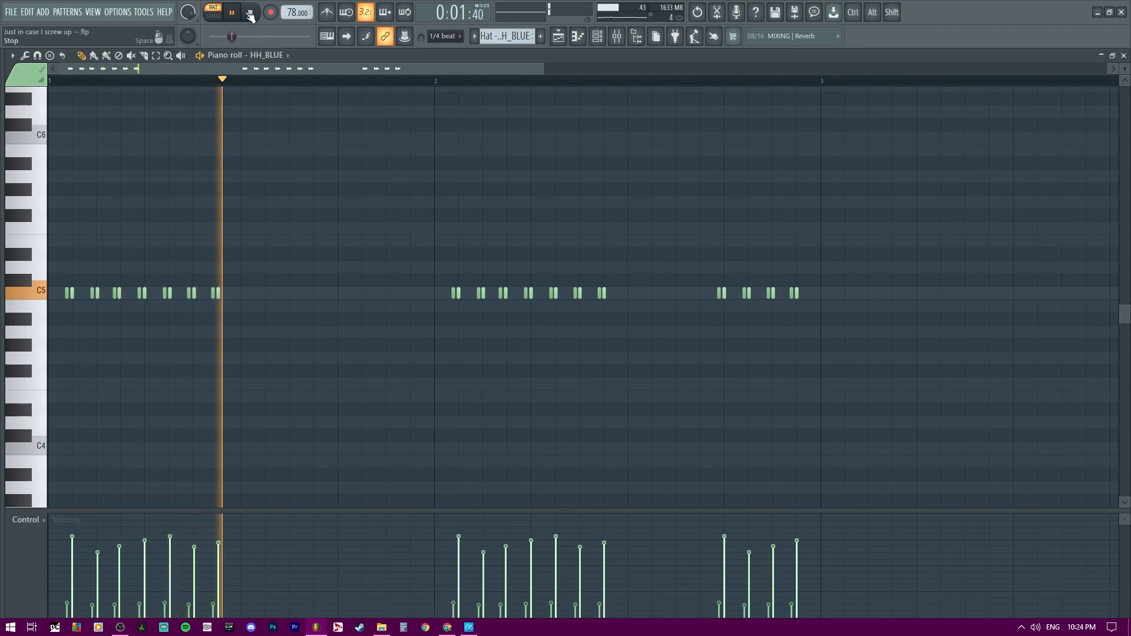
pyautogui.click(251, 12)
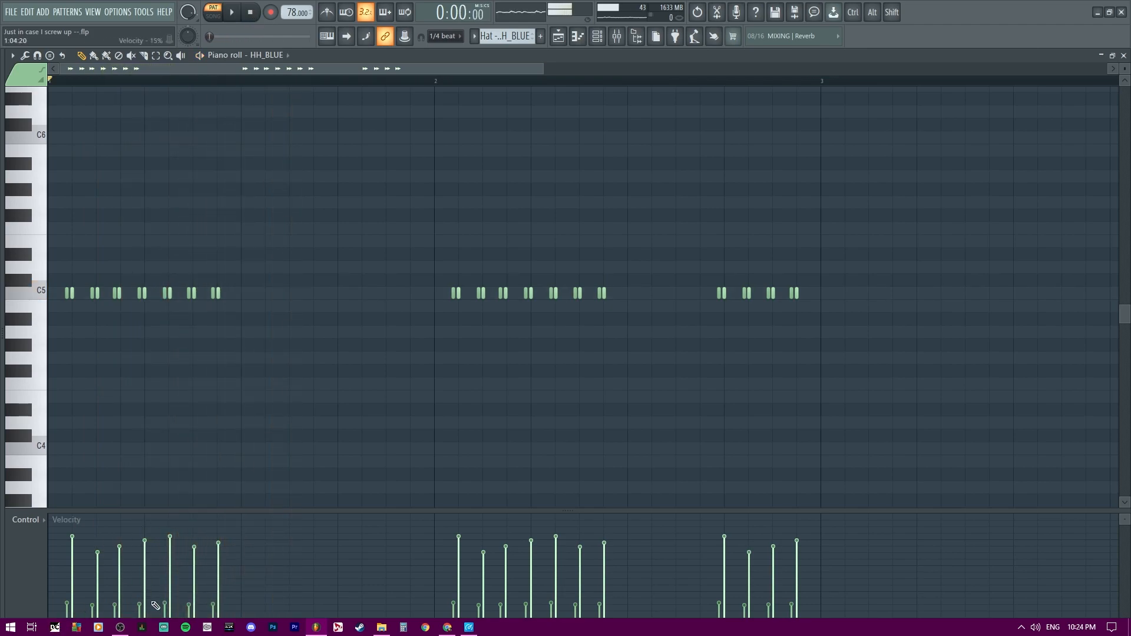
pyautogui.scroll(3, 157, 375)
pyautogui.scroll(2, 157, 369)
pyautogui.scroll(2, 157, 384)
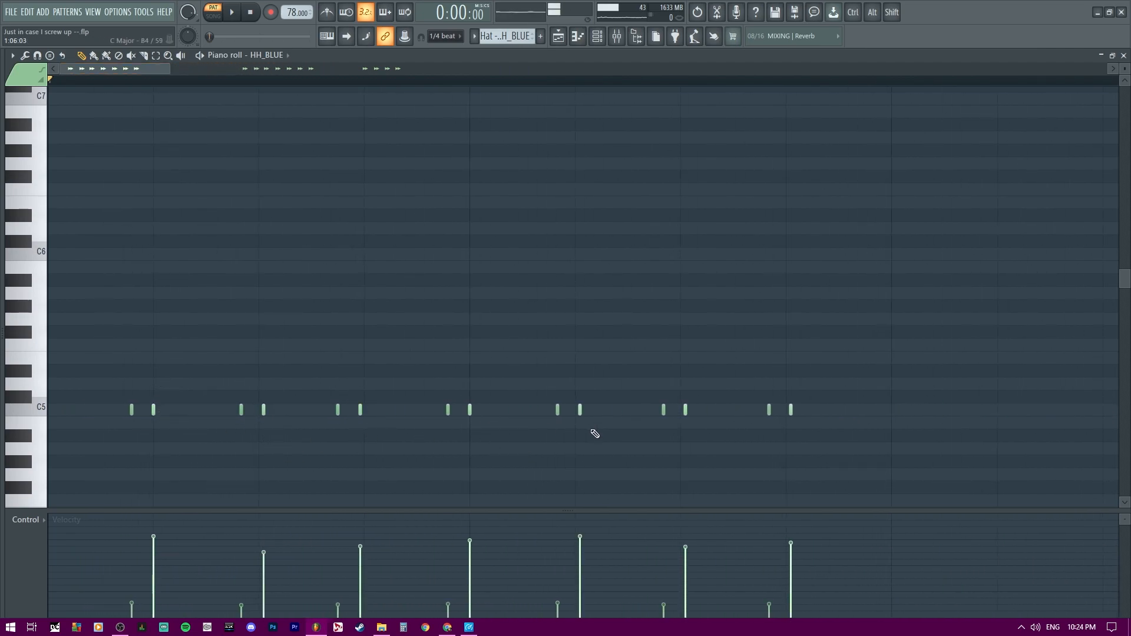
pyautogui.scroll(-3, 167, 362)
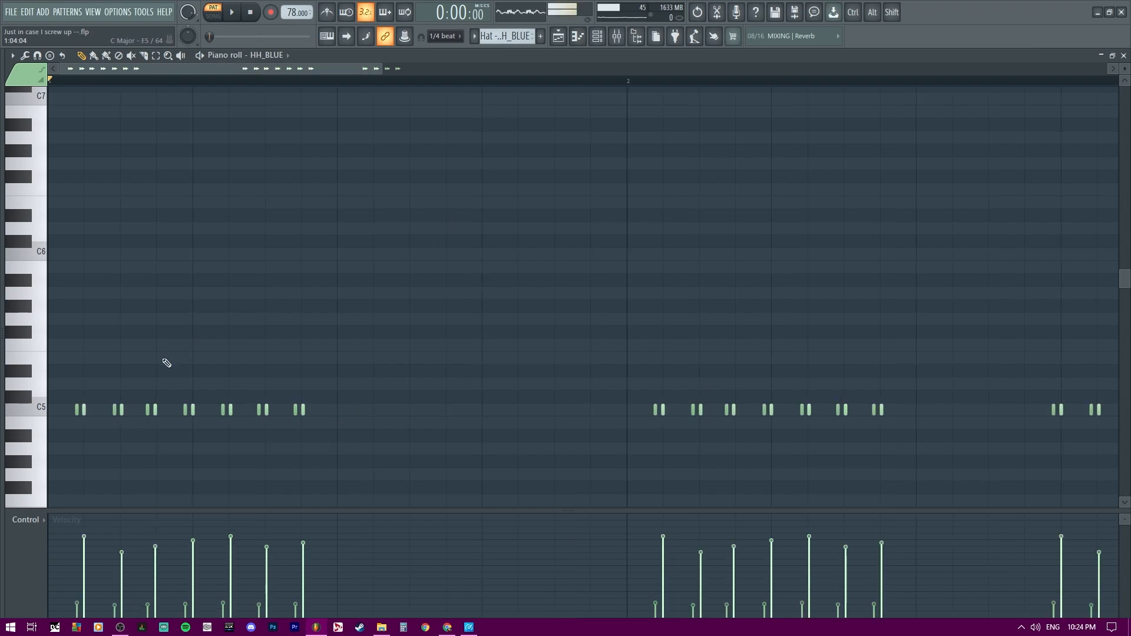
pyautogui.doubleClick(83, 414)
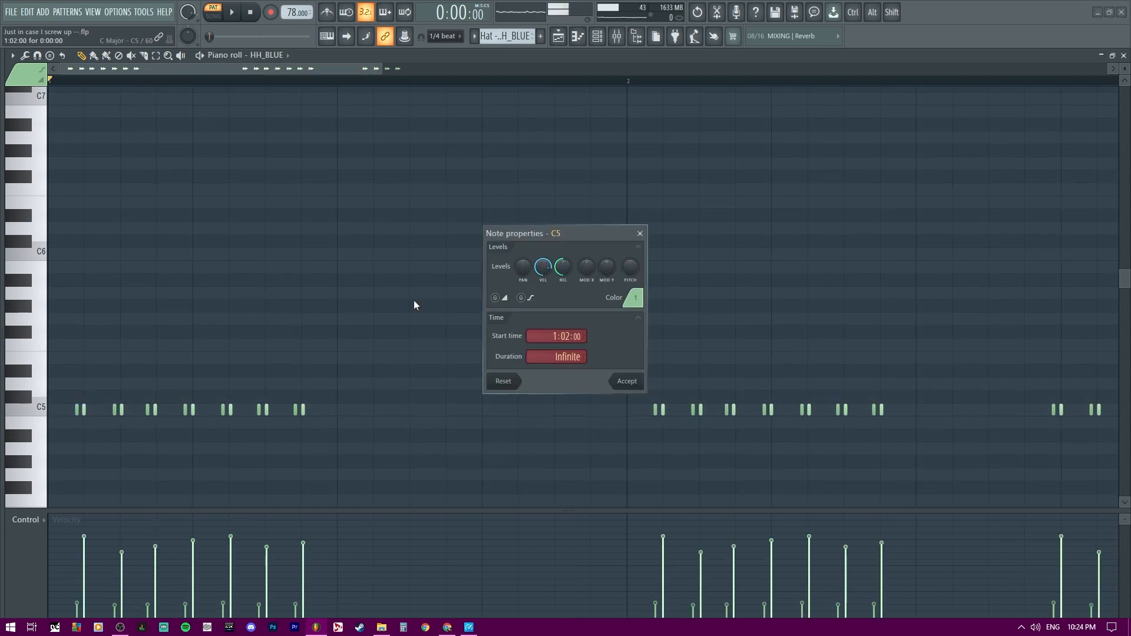
pyautogui.click(640, 234)
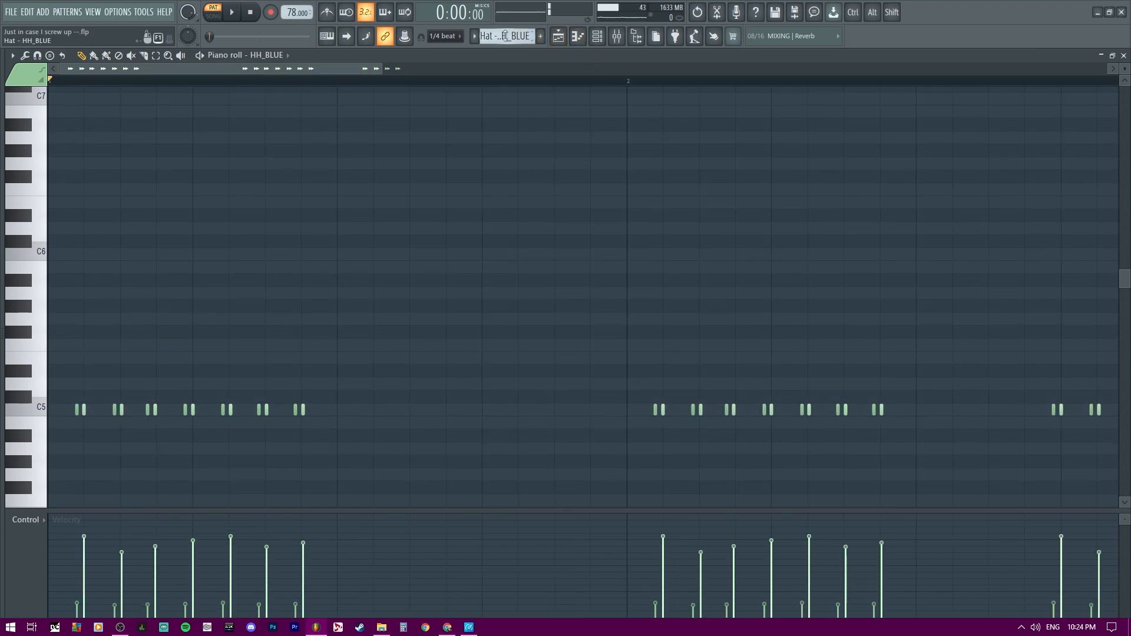
# Step: Switch to the HH_BLUE #2 pattern and open the Flam tool for its notes
pyautogui.scroll(-1, 504, 36)
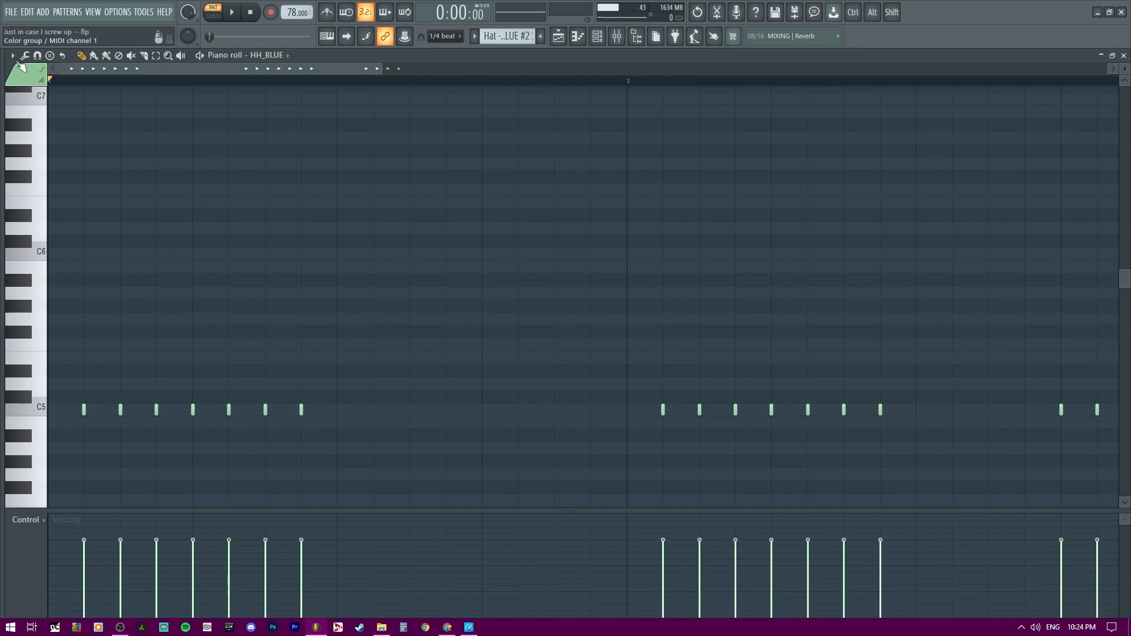
pyautogui.click(13, 56)
pyautogui.moveTo(61, 92)
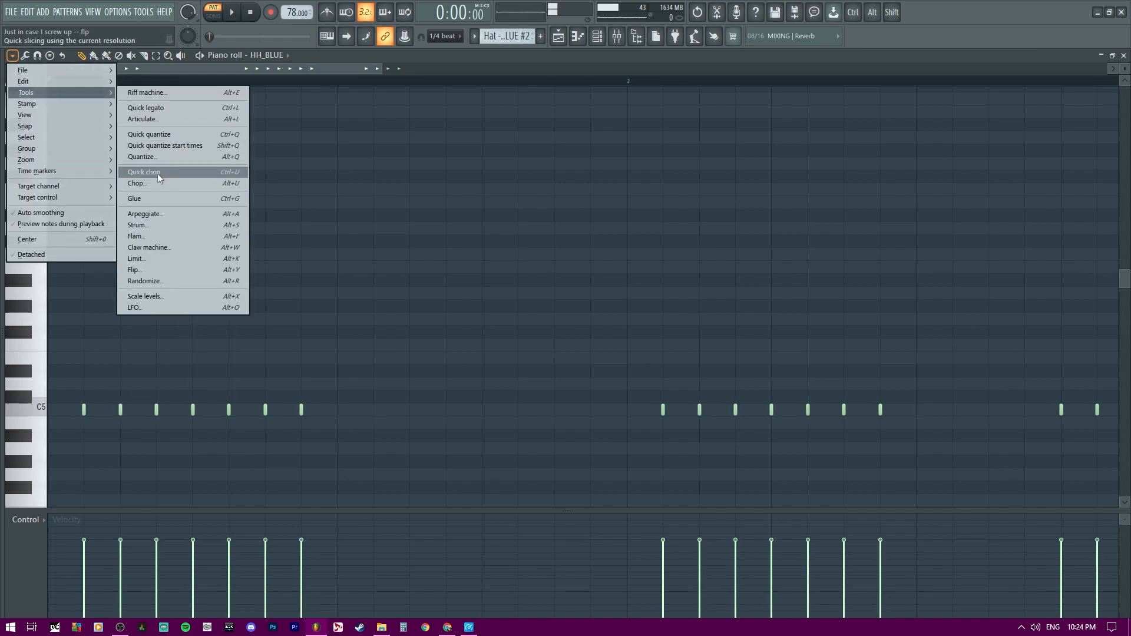
pyautogui.click(157, 239)
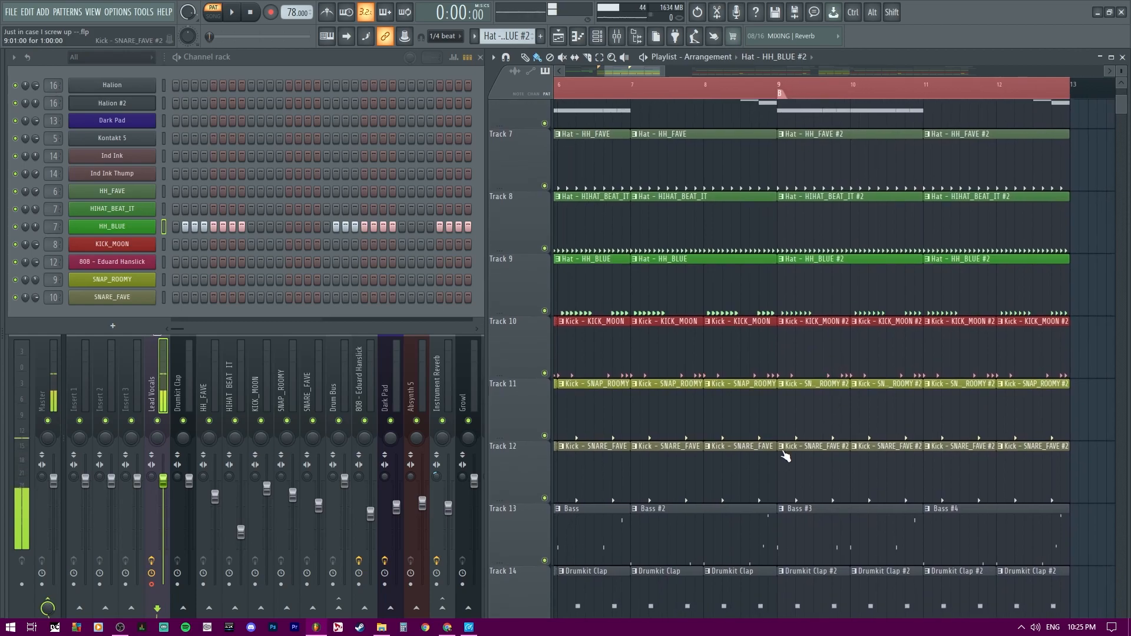
pyautogui.scroll(-2, 760, 412)
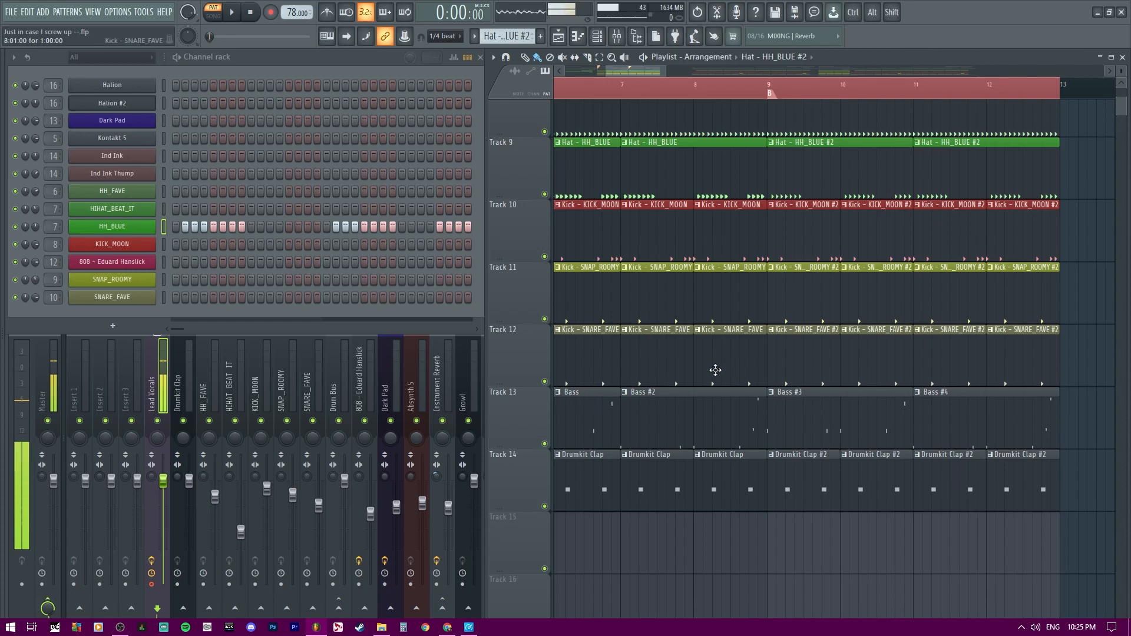
pyautogui.scroll(-4, 719, 361)
pyautogui.scroll(4, 734, 376)
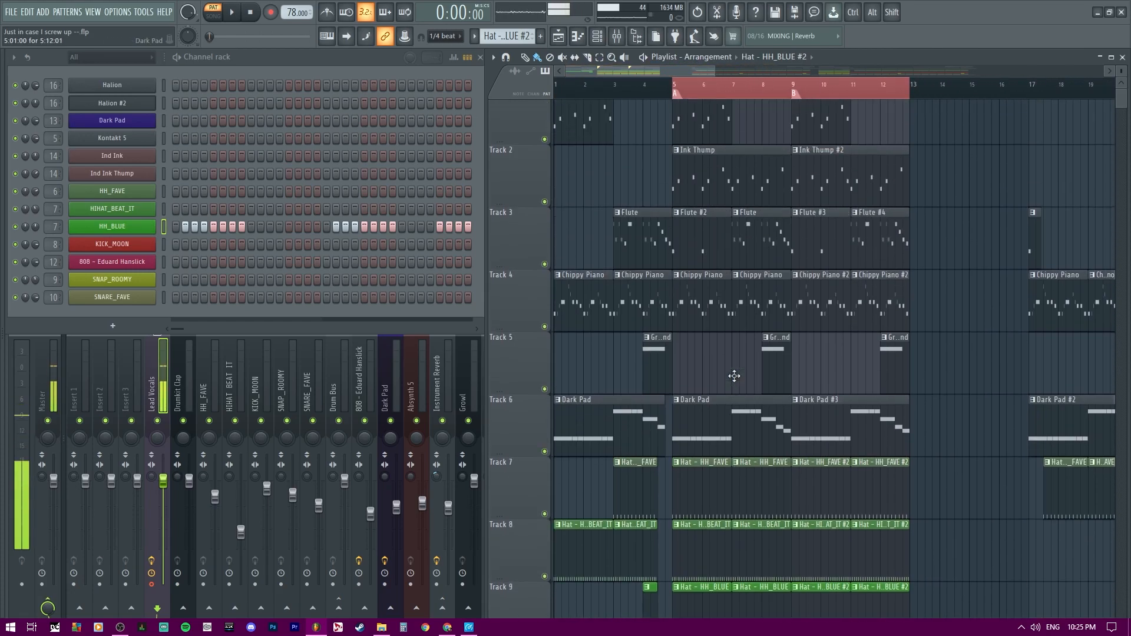
pyautogui.scroll(-5, 734, 375)
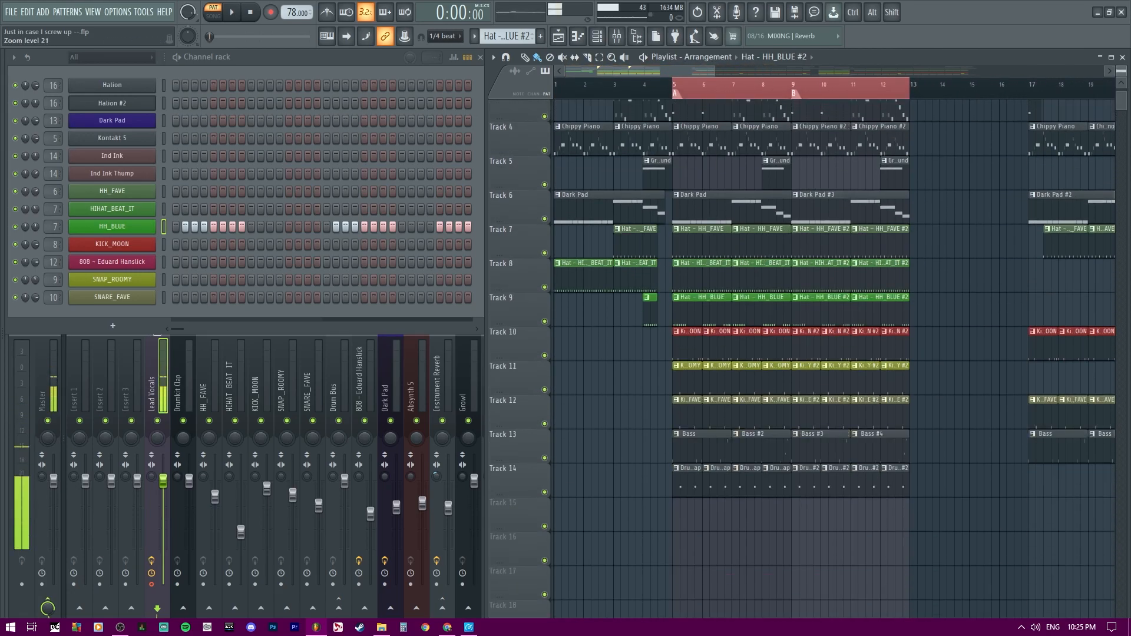
pyautogui.scroll(3, 734, 355)
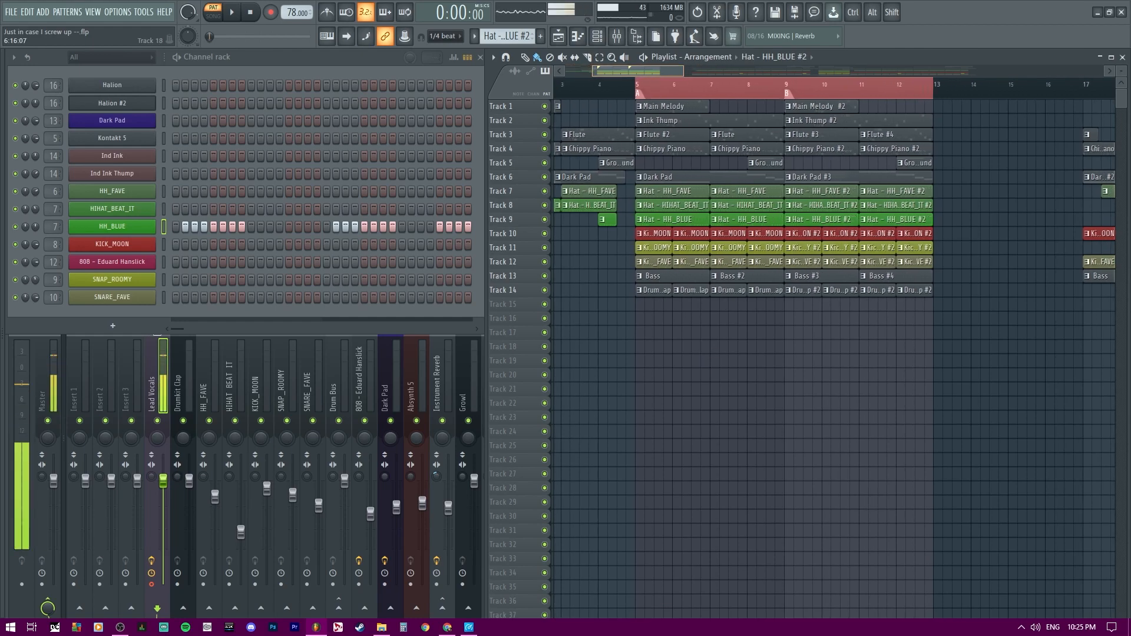
pyautogui.scroll(5, 734, 353)
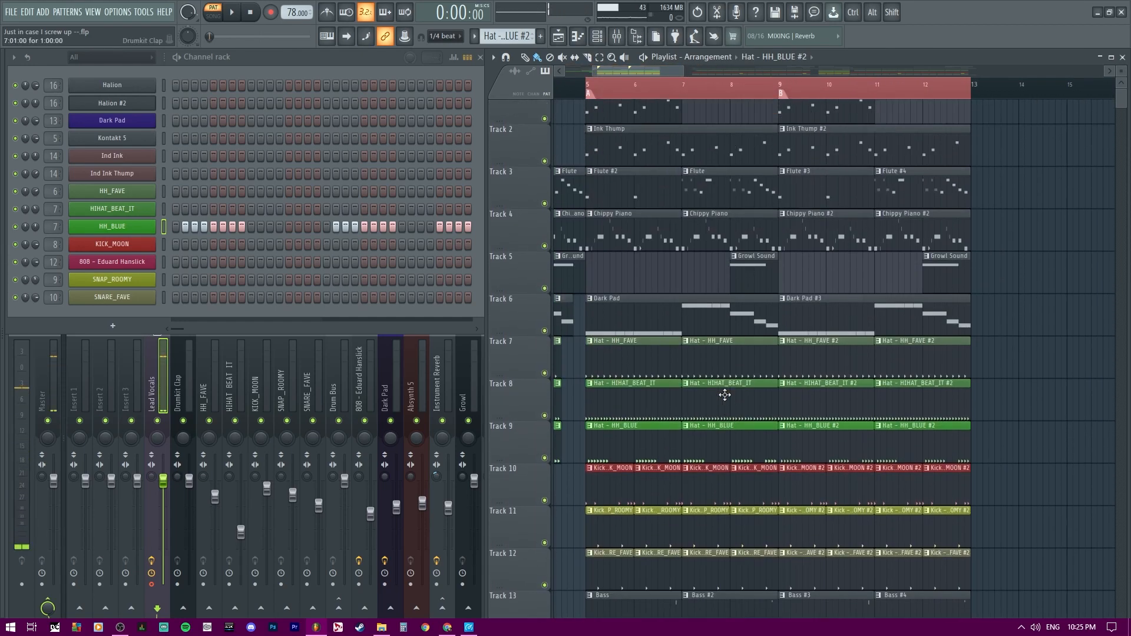